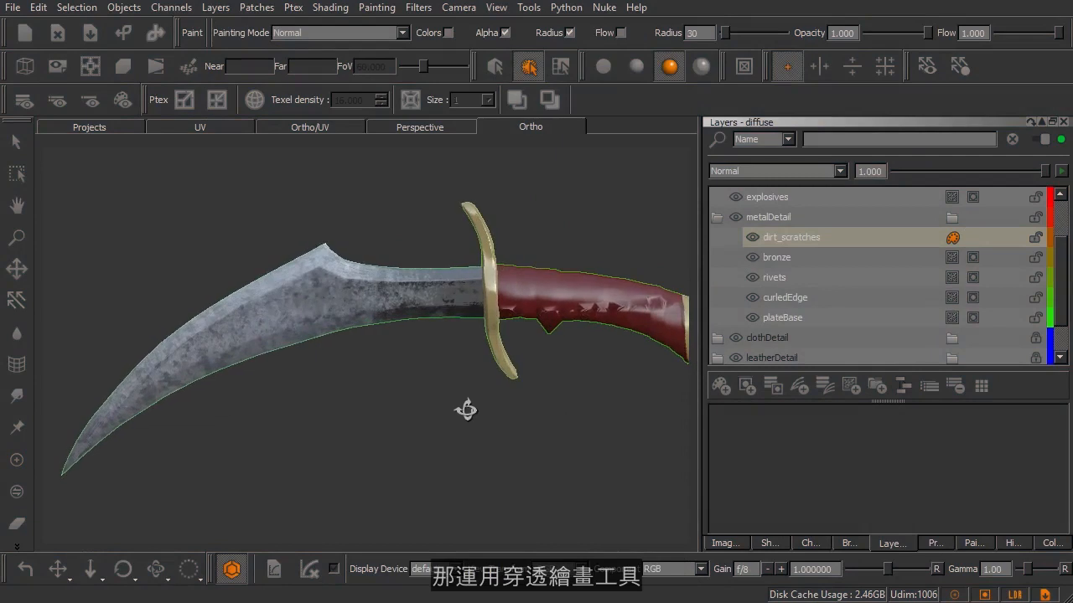
# - Switch the viewport to flat lighting so the dagger blade shows its unshaded diffuse colour
pyautogui.keyDown('alt'); pyautogui.moveTo(386, 417); pyautogui.dragTo(427, 407, button='middle'); pyautogui.keyUp('alt')
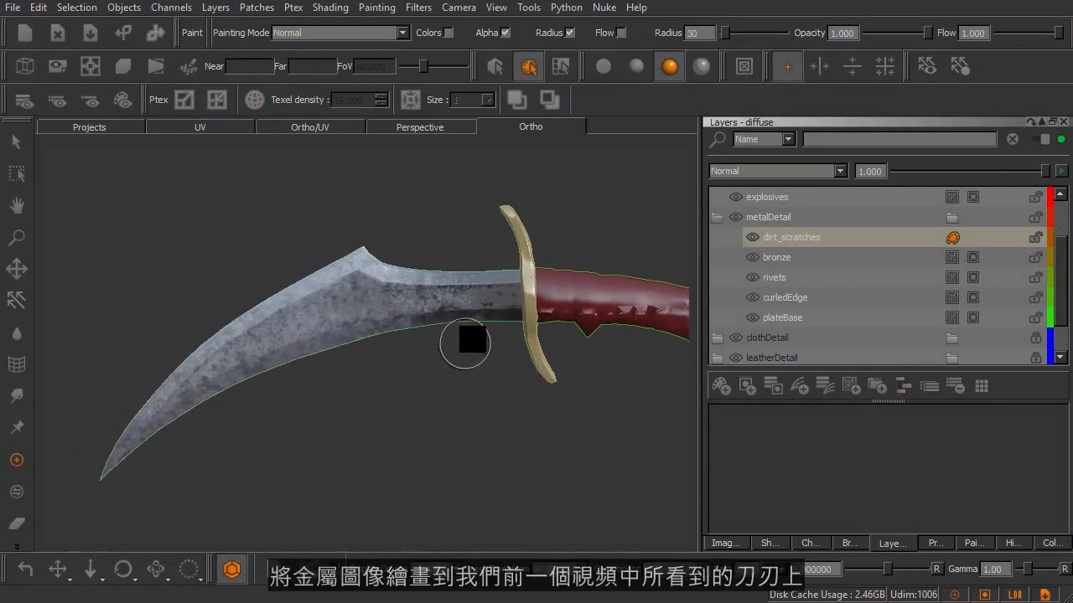
pyautogui.moveTo(386, 392)
pyautogui.keyDown('alt'); pyautogui.mouseDown()
pyautogui.moveTo(411, 397)
pyautogui.moveTo(414, 363)
pyautogui.moveTo(395, 407)
pyautogui.moveTo(400, 424)
pyautogui.moveTo(411, 397)
pyautogui.mouseUp(); pyautogui.keyUp('alt')
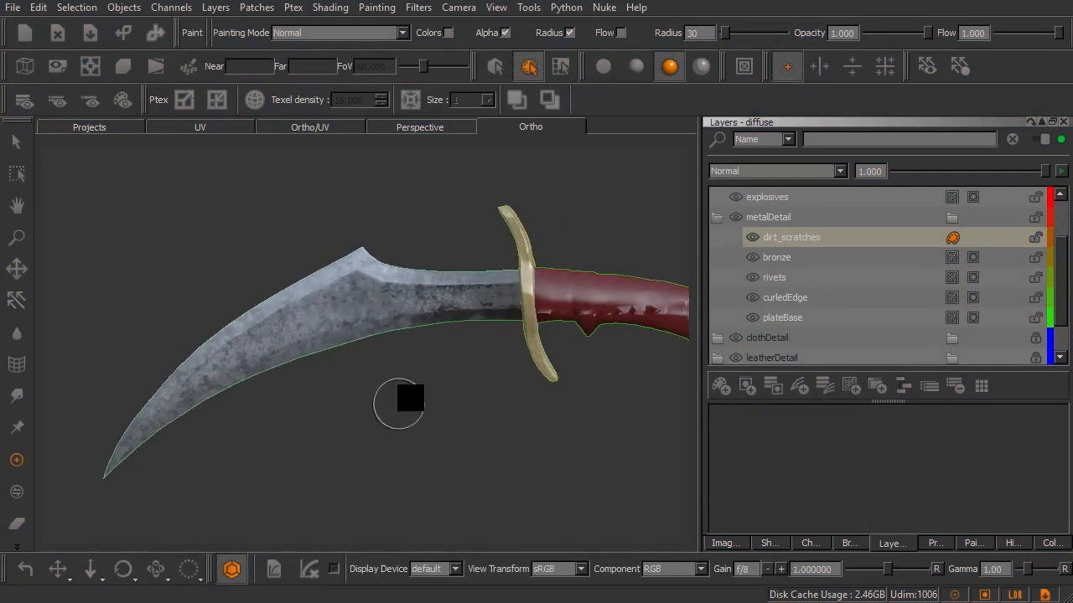
pyautogui.click(603, 67)
pyautogui.keyDown('alt'); pyautogui.moveTo(343, 390); pyautogui.dragTo(421, 383); pyautogui.keyUp('alt')
pyautogui.keyDown('alt'); pyautogui.moveTo(422, 383); pyautogui.dragTo(455, 408, button='right'); pyautogui.keyUp('alt')
pyautogui.keyDown('alt'); pyautogui.moveTo(455, 408); pyautogui.dragTo(455, 419); pyautogui.keyUp('alt')
pyautogui.keyDown('alt'); pyautogui.moveTo(455, 419); pyautogui.dragTo(438, 403, button='middle'); pyautogui.keyUp('alt')
pyautogui.press('p')
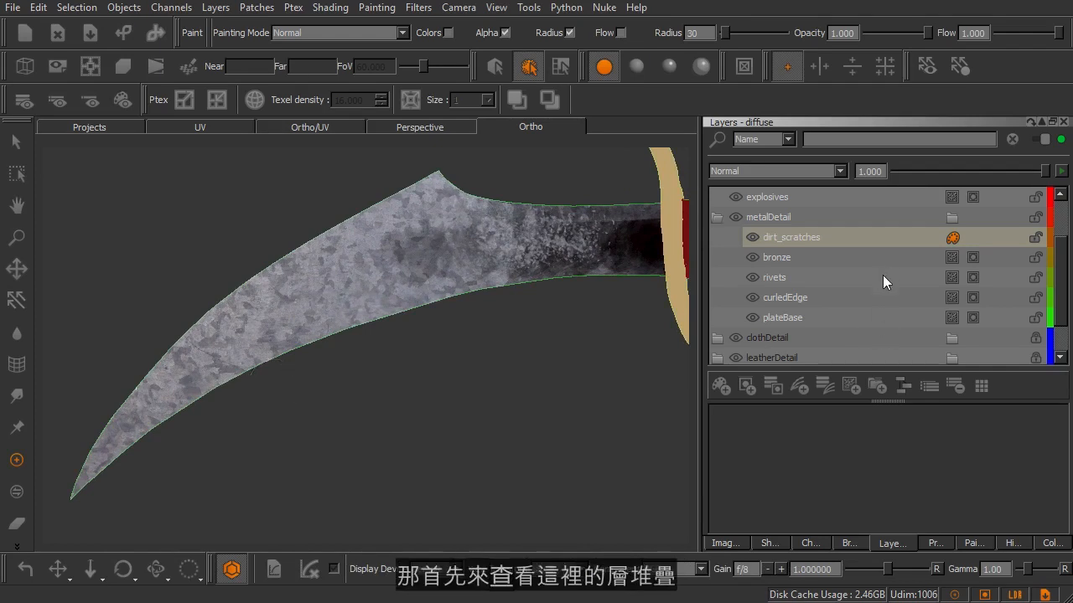
# - Select the dirt_scratches layer in the metalDetail group as the paint target for the dagger
pyautogui.click(804, 241)
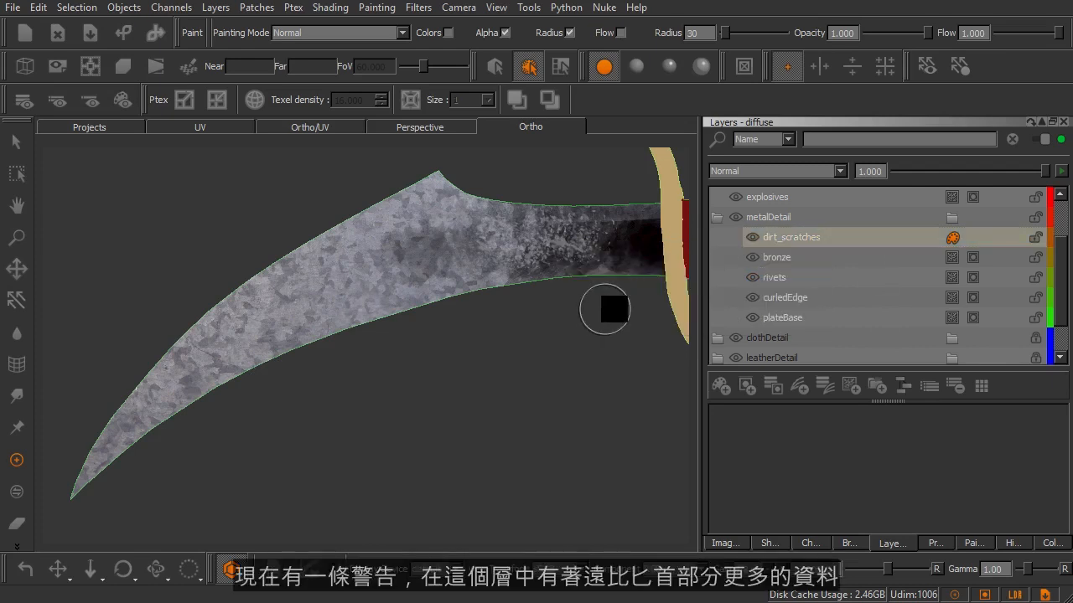
pyautogui.scroll(-2, 573, 314)
pyautogui.scroll(-3, 573, 314)
pyautogui.moveTo(520, 355)
pyautogui.mouseDown(button='middle')
pyautogui.moveTo(544, 417)
pyautogui.moveTo(556, 369)
pyautogui.mouseUp(button='middle')
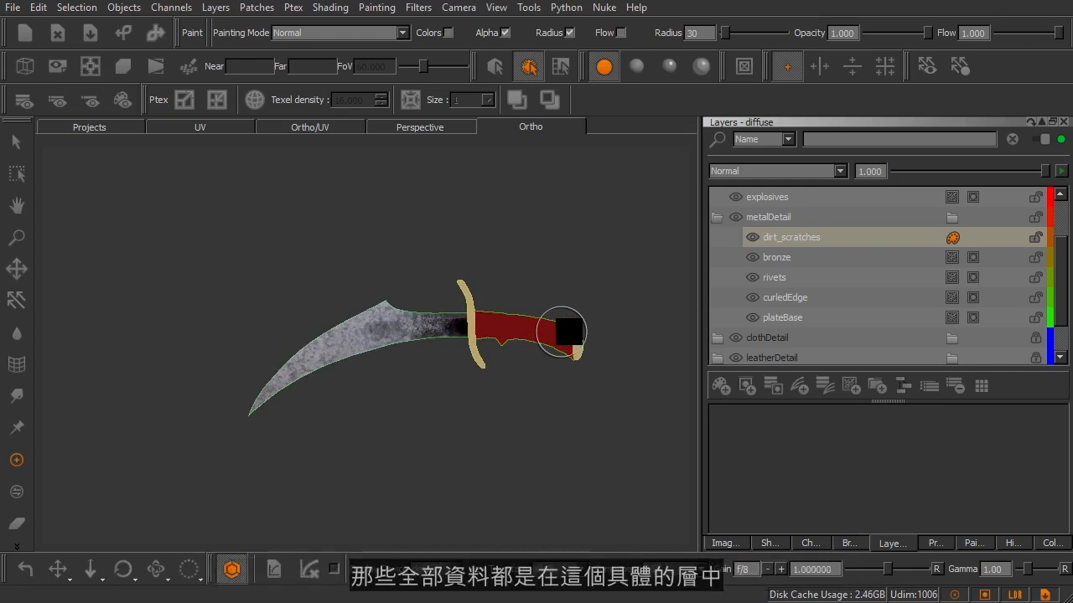
pyautogui.moveTo(503, 358)
pyautogui.mouseDown(button='right')
pyautogui.moveTo(546, 370)
pyautogui.moveTo(522, 368)
pyautogui.mouseUp(button='right')
pyautogui.moveTo(519, 360); pyautogui.dragTo(510, 383, button='middle')
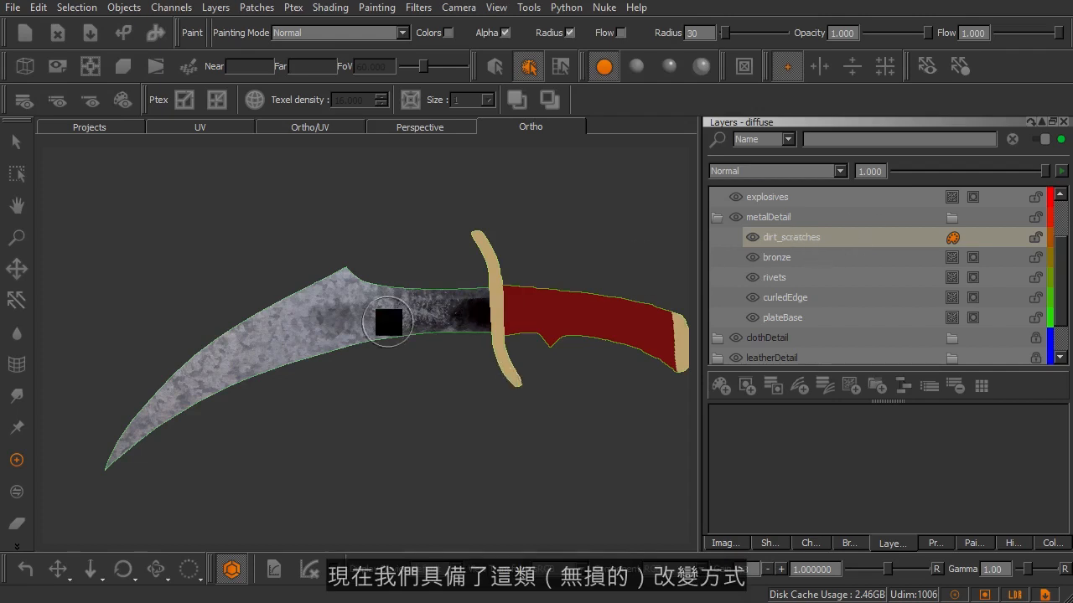
# - Compare the available adjustment layer types with the available filters
pyautogui.click(799, 380)
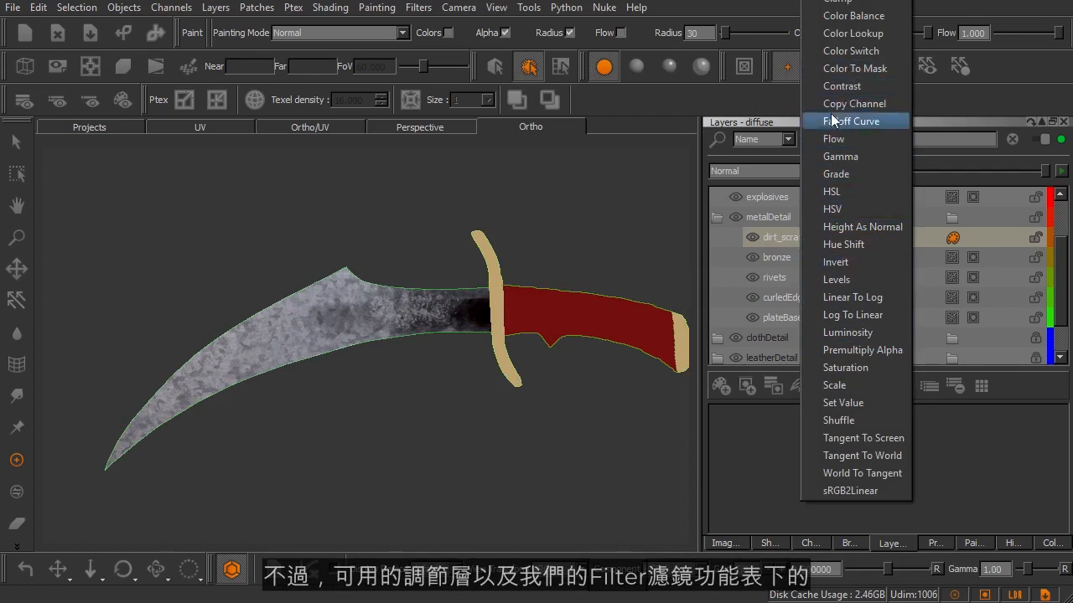
pyautogui.click(943, 103)
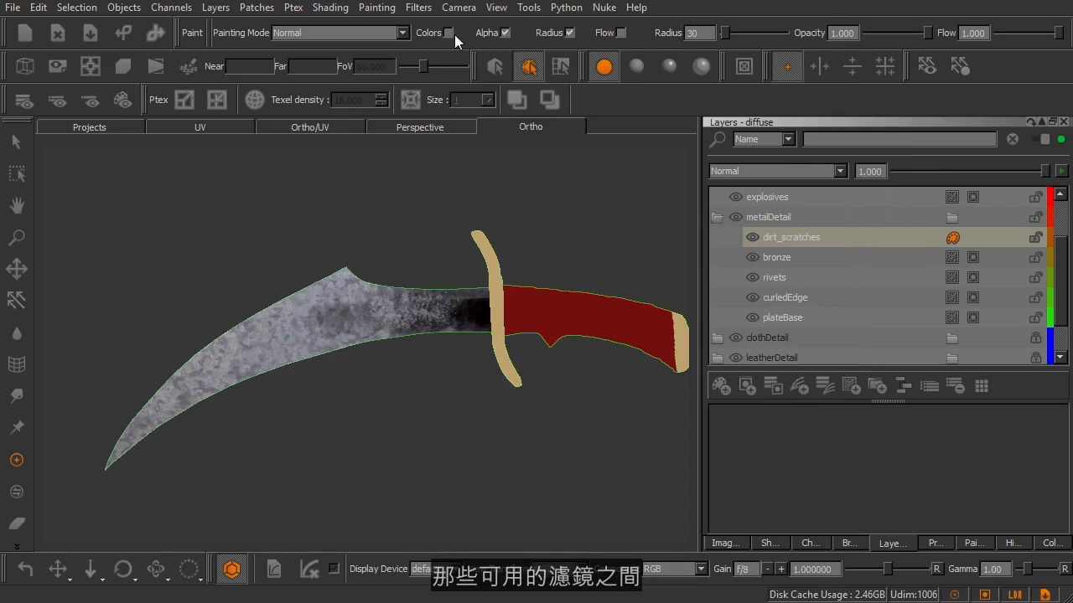
pyautogui.click(418, 10)
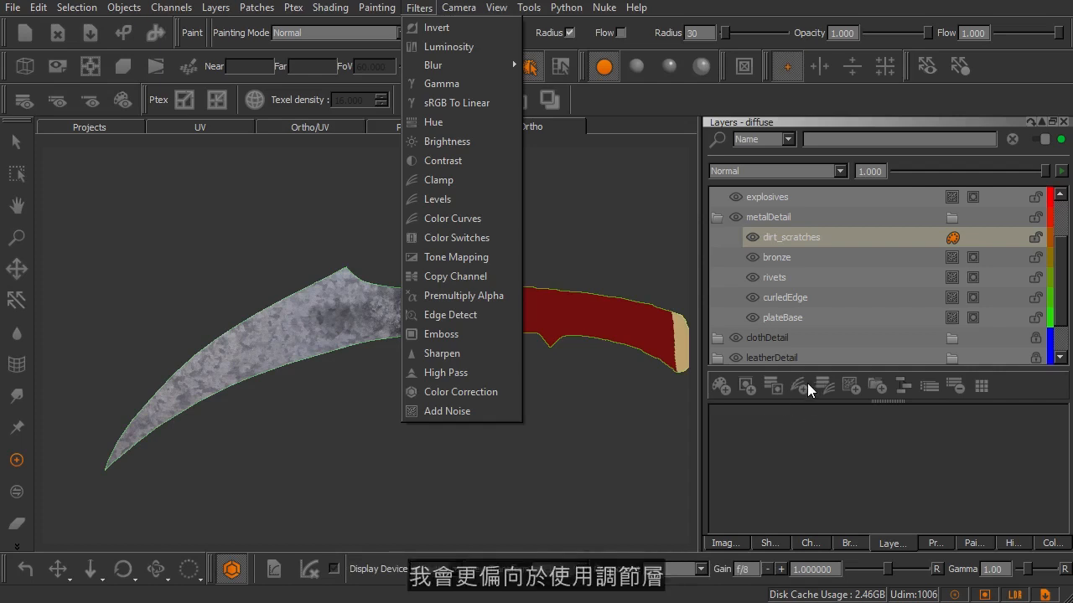
# - Start a Gaussian blur on the dirt_scratches layer and check its Apply To choices, keeping Current Paint Target
pyautogui.moveTo(459, 70)
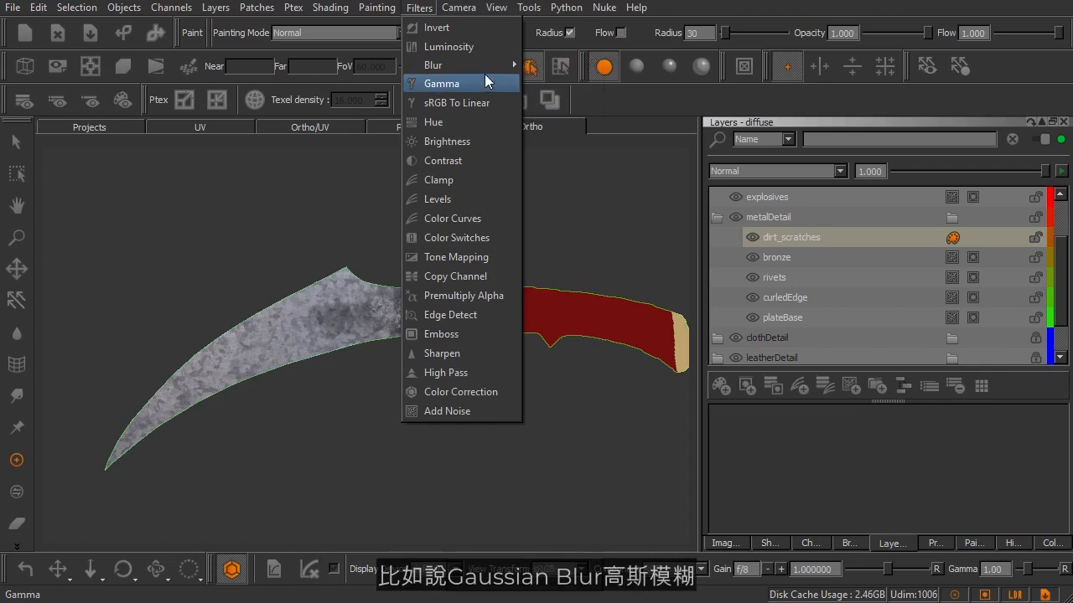
pyautogui.click(559, 106)
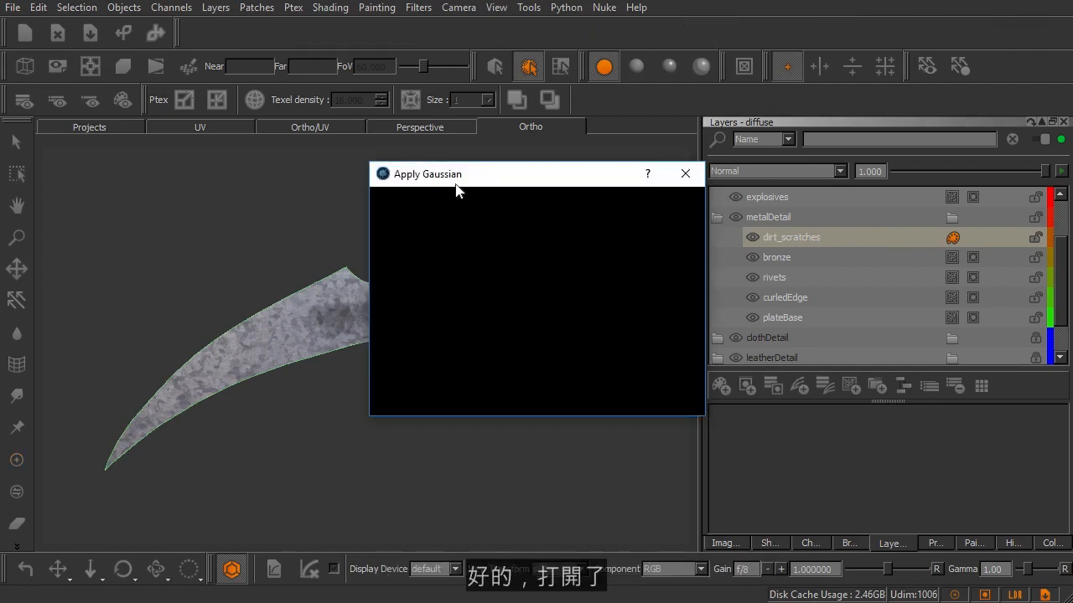
pyautogui.moveTo(457, 176); pyautogui.dragTo(511, 163)
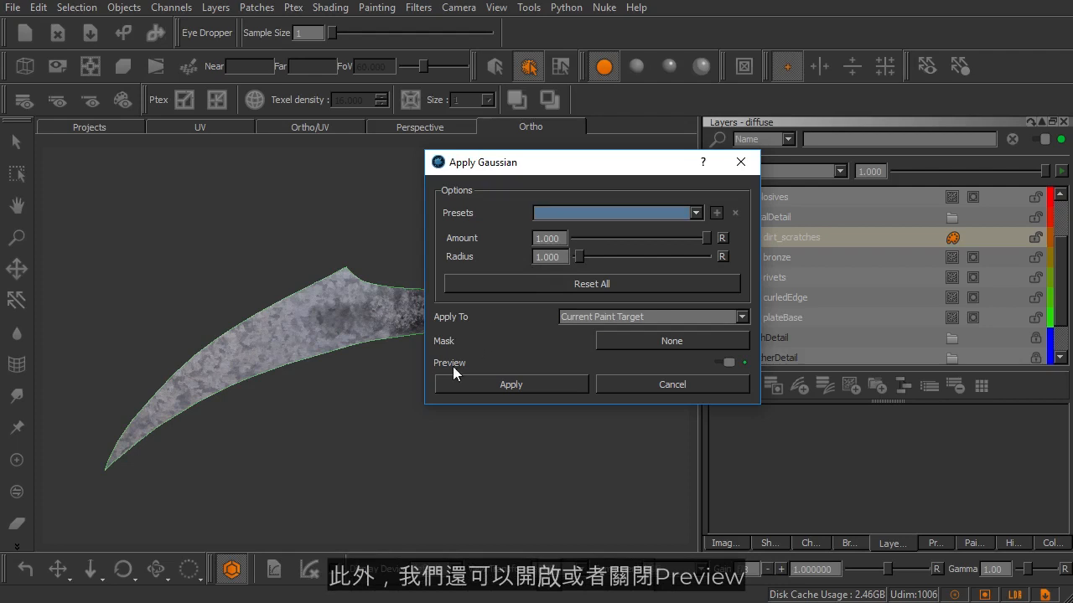
pyautogui.click(726, 363)
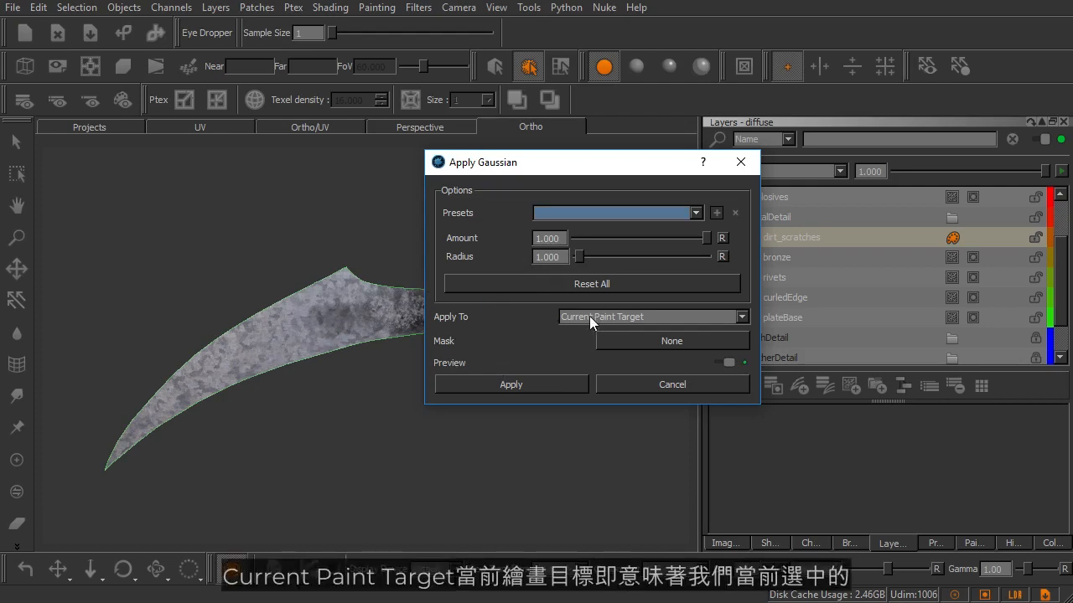
pyautogui.moveTo(619, 169); pyautogui.dragTo(544, 191)
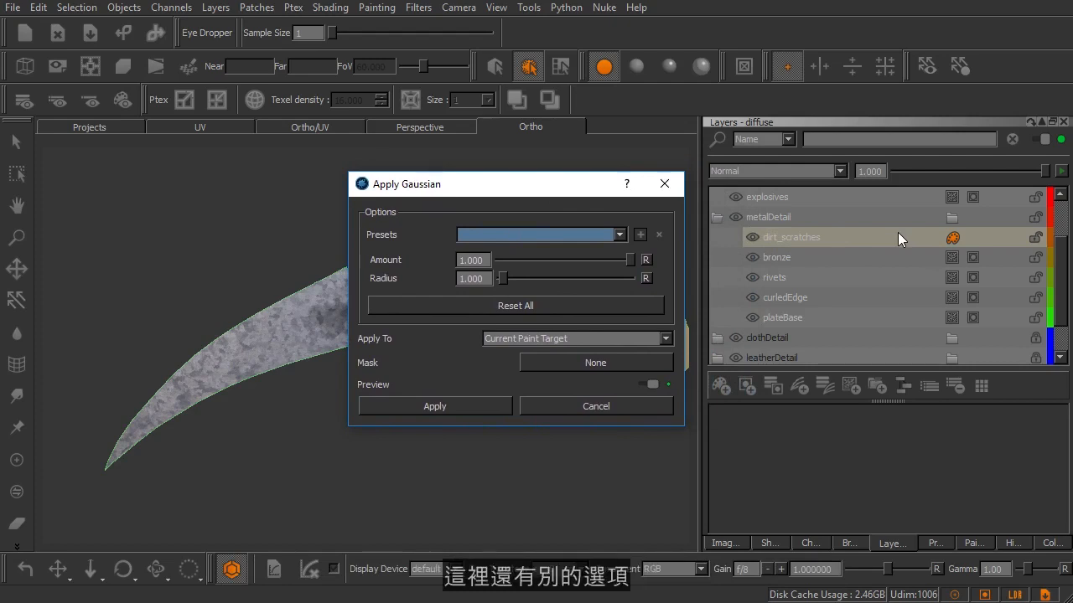
pyautogui.click(615, 336)
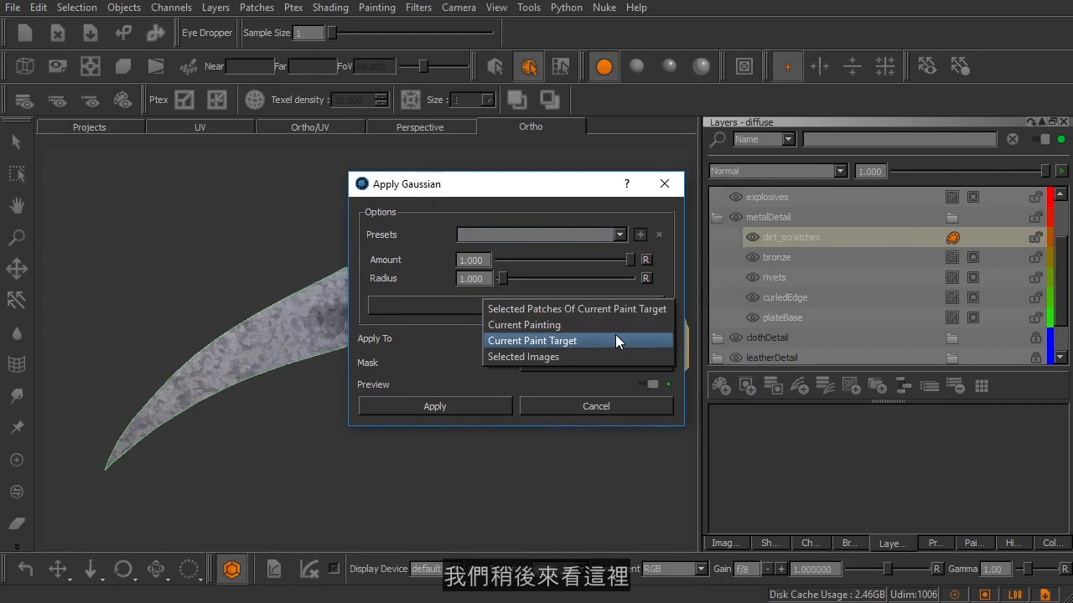
pyautogui.click(526, 341)
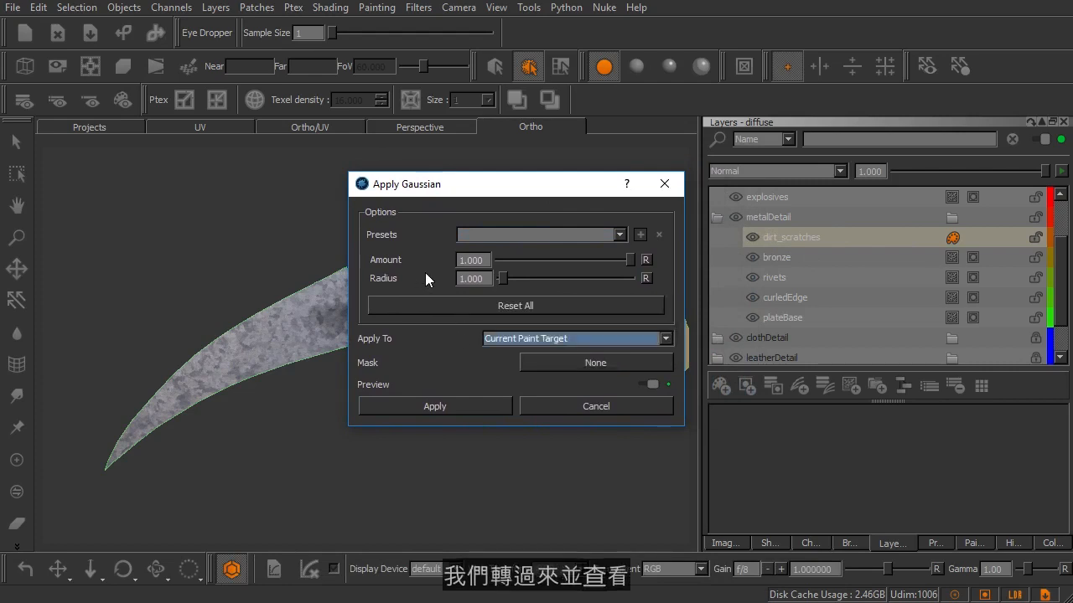
# - Try a Gaussian blur radius of 33.550 and reduce it to 6.780 to preview the effect on the blade
pyautogui.moveTo(506, 277); pyautogui.dragTo(583, 283)
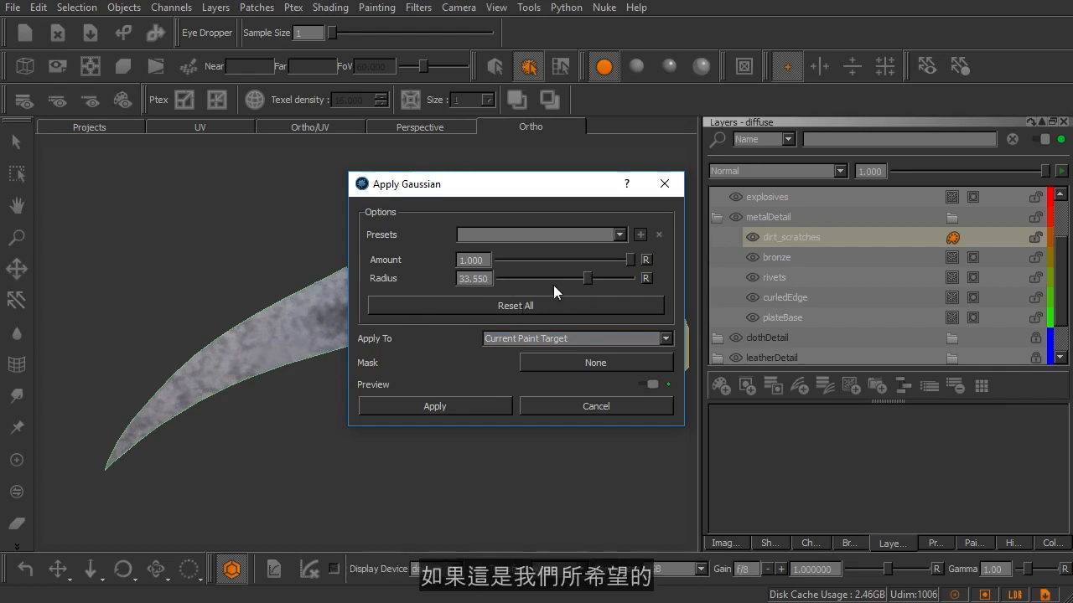
pyautogui.moveTo(588, 281); pyautogui.dragTo(518, 281)
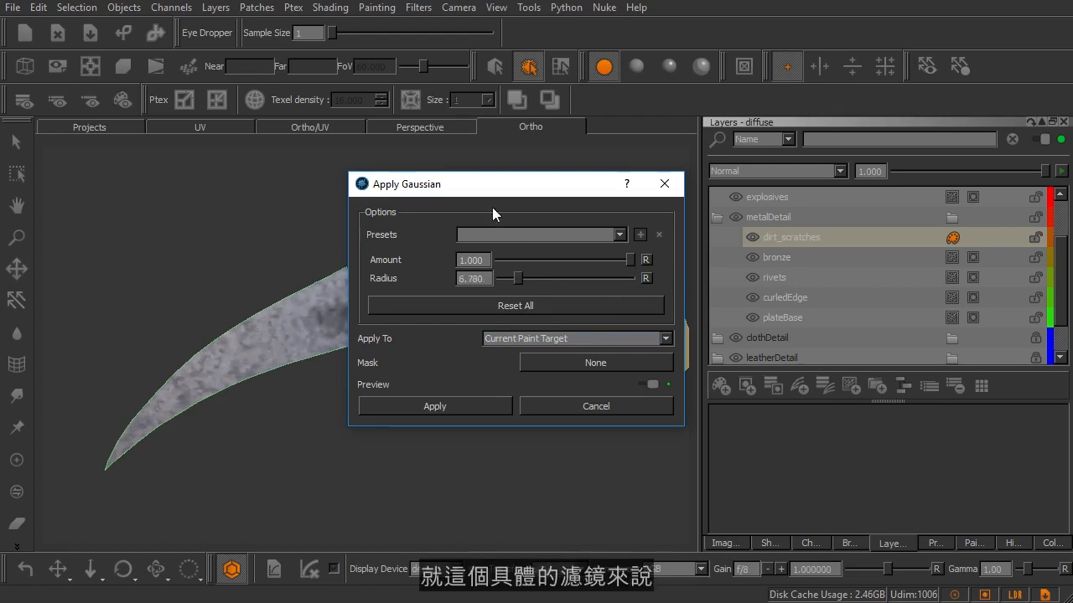
pyautogui.moveTo(477, 189); pyautogui.dragTo(561, 206)
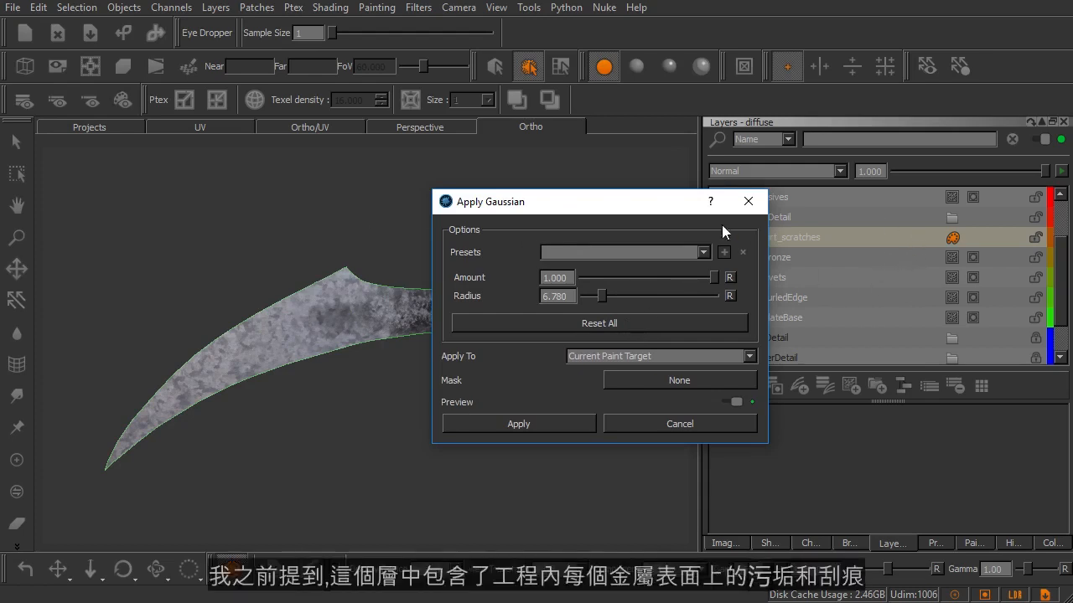
pyautogui.moveTo(683, 209); pyautogui.dragTo(642, 211)
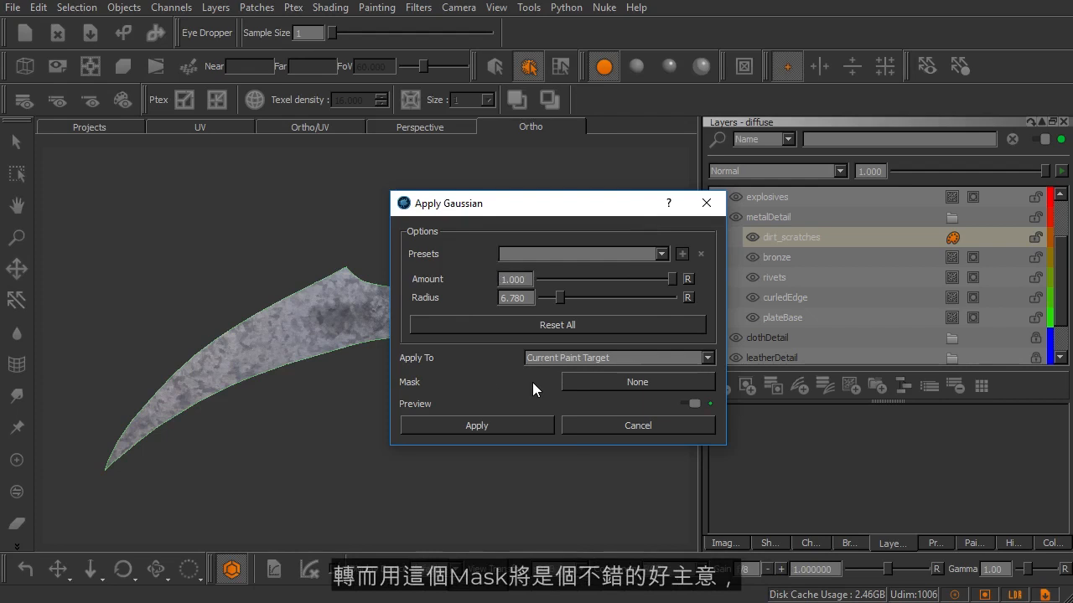
# - Check which channels can serve as the Gaussian blur's mask, and cancel the filter without picking one
pyautogui.click(586, 382)
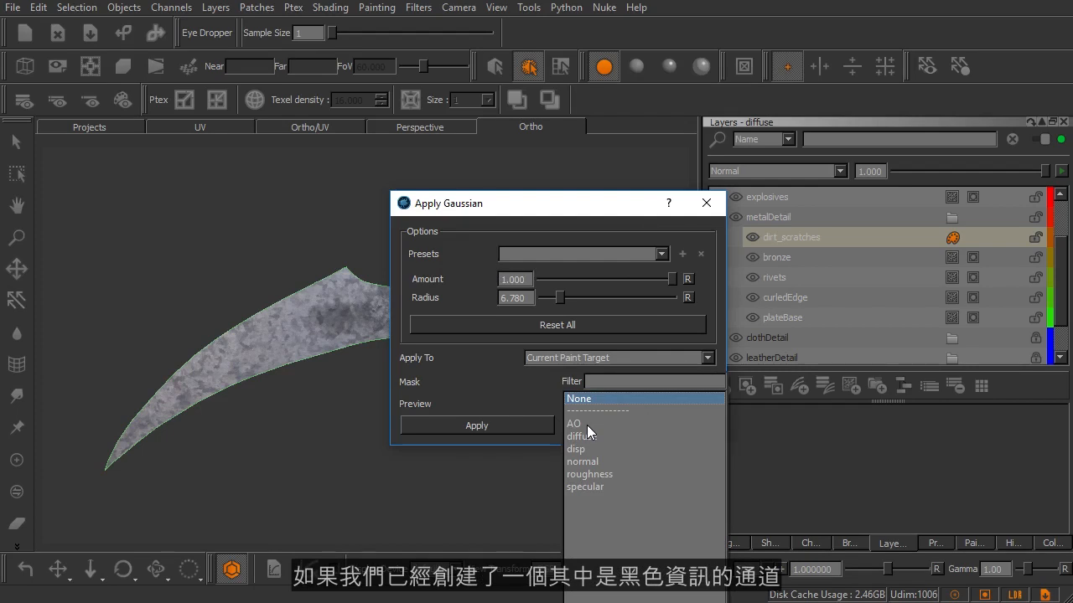
pyautogui.click(508, 286)
pyautogui.moveTo(458, 210); pyautogui.dragTo(615, 207)
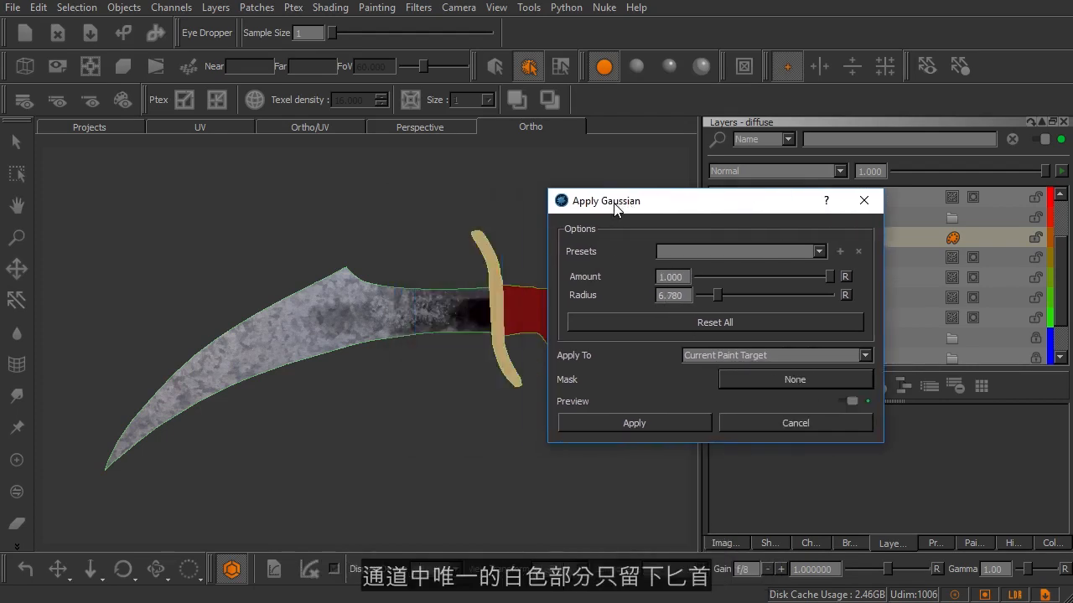
pyautogui.click(738, 382)
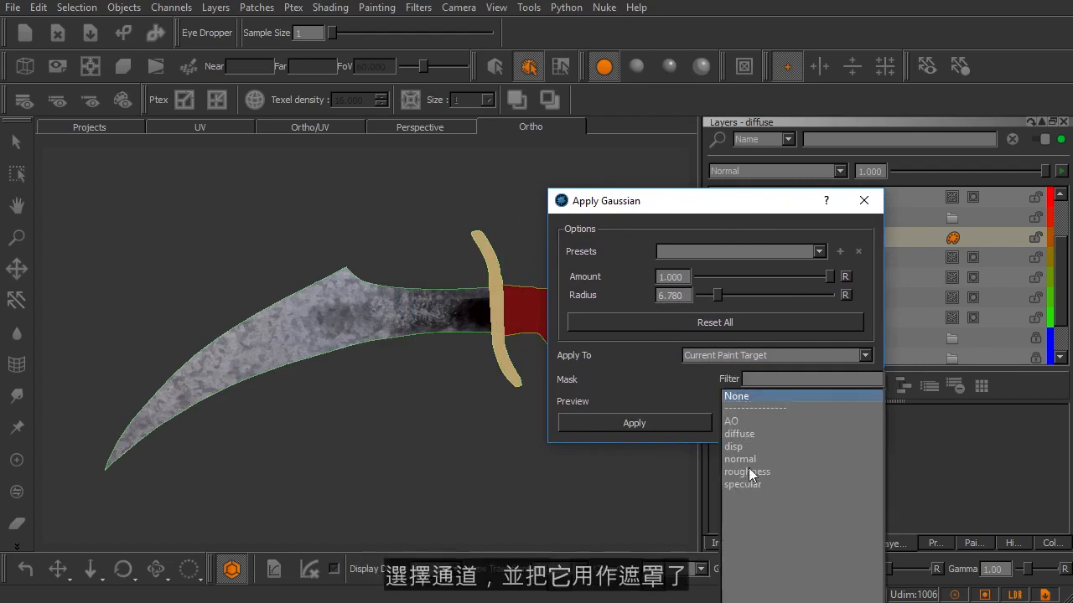
pyautogui.click(676, 258)
pyautogui.moveTo(681, 205); pyautogui.dragTo(533, 194)
pyautogui.click(646, 367)
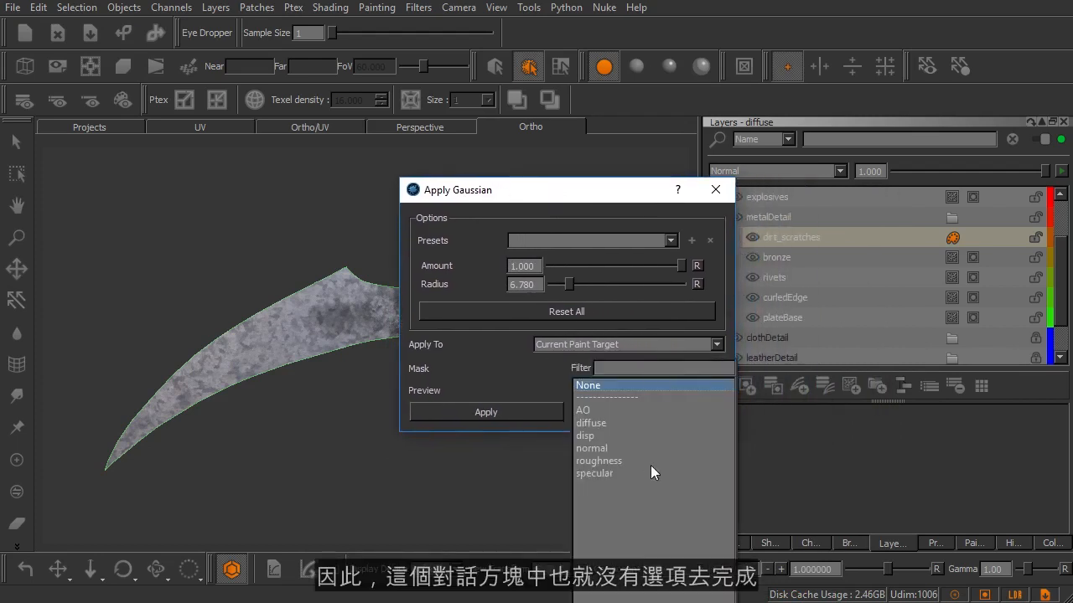
pyautogui.click(609, 285)
pyautogui.click(617, 408)
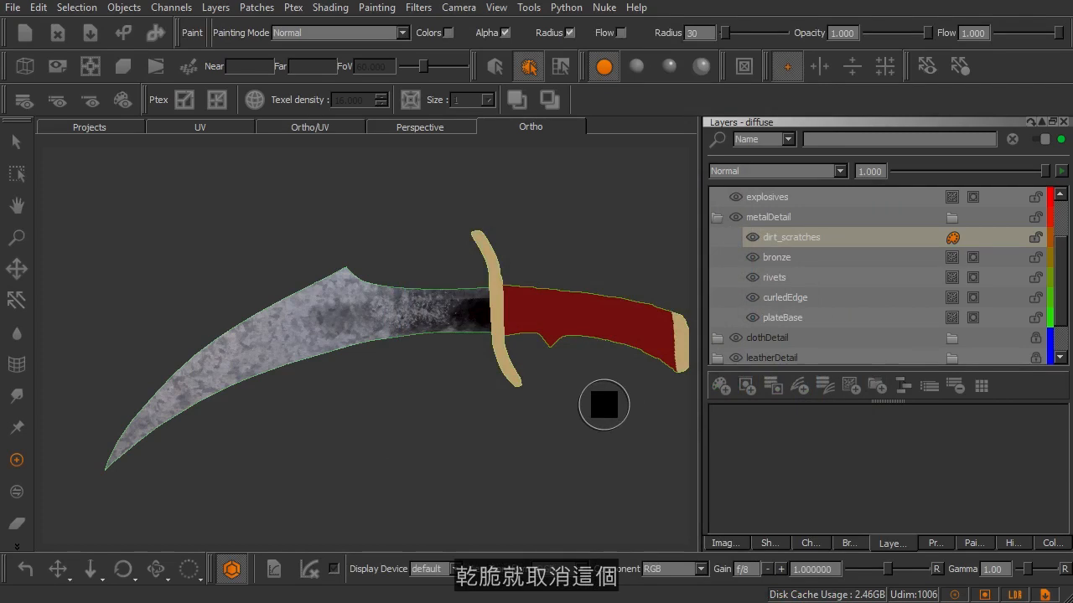
# - Show all geometry of the character and check that only the dagger's patches are selected
pyautogui.keyDown('alt'); pyautogui.moveTo(551, 393); pyautogui.dragTo(356, 381, button='right'); pyautogui.keyUp('alt')
pyautogui.rightClick(442, 287)
pyautogui.moveTo(483, 365)
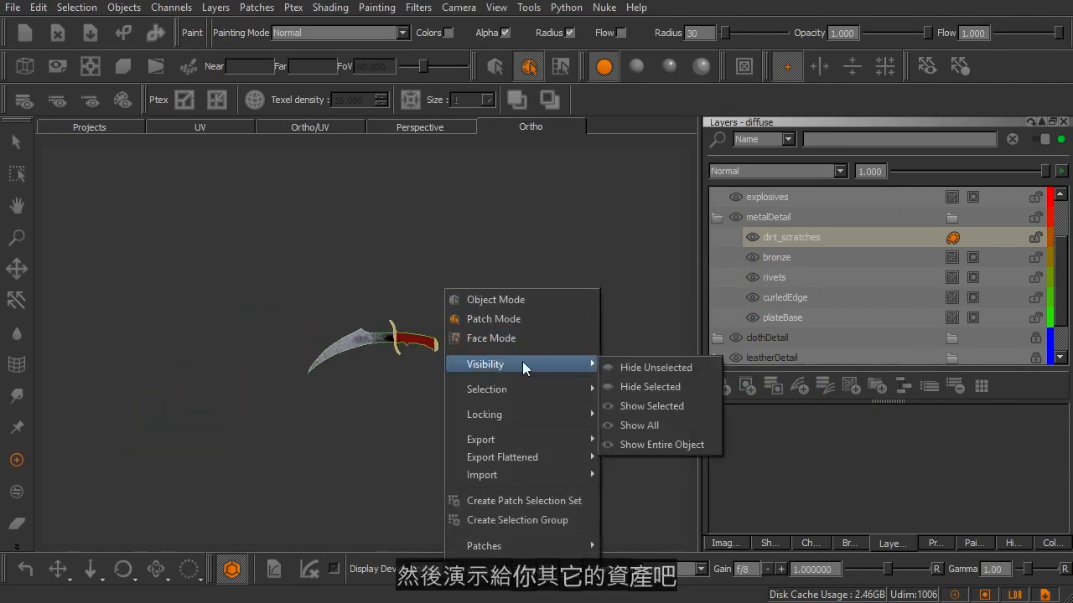
pyautogui.click(634, 427)
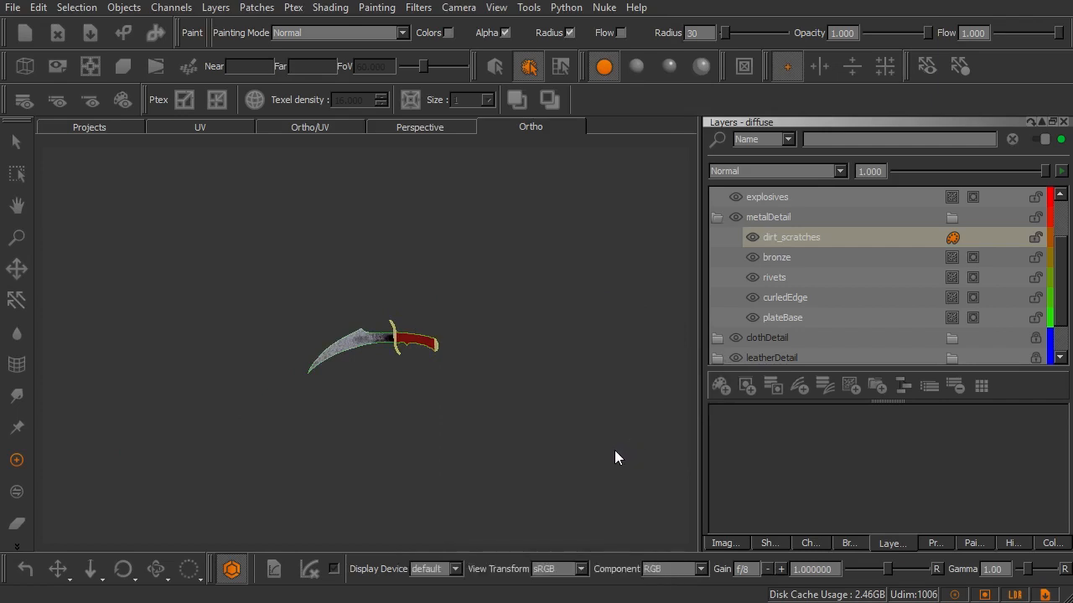
pyautogui.keyDown('alt'); pyautogui.moveTo(464, 409); pyautogui.dragTo(544, 388); pyautogui.keyUp('alt')
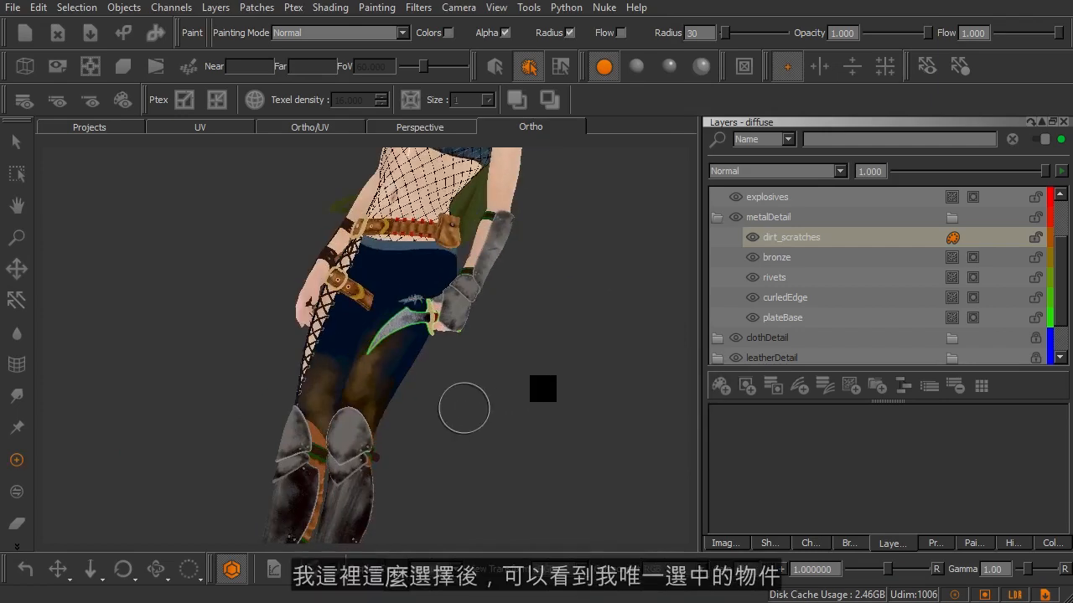
pyautogui.press('s')
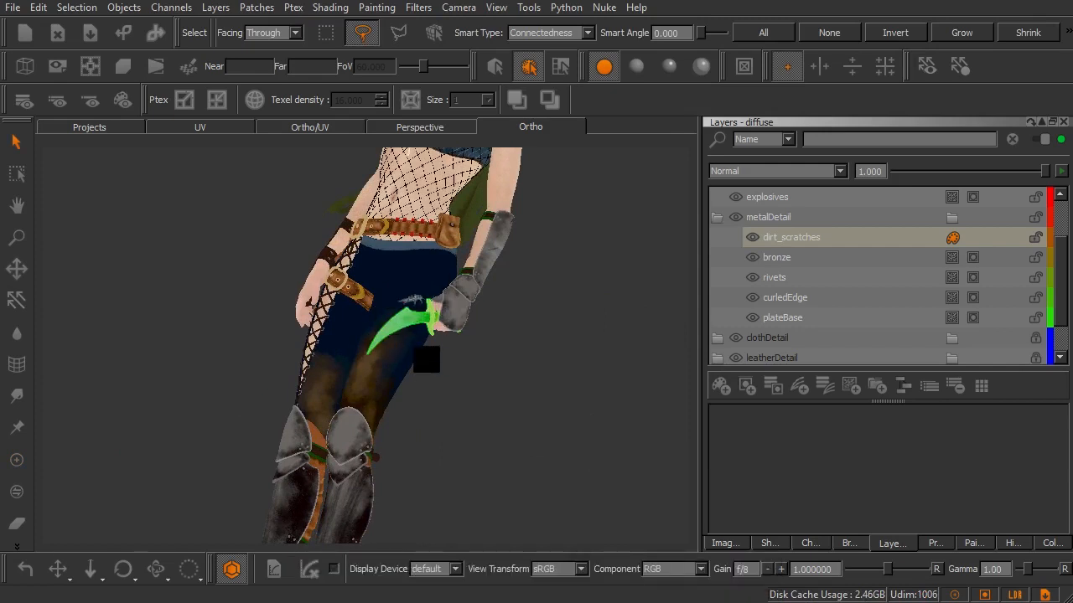
pyautogui.press('p')
# - Hide the unselected geometry to isolate the dagger in the viewport
pyautogui.keyDown('alt'); pyautogui.moveTo(411, 306); pyautogui.dragTo(388, 316); pyautogui.keyUp('alt')
pyautogui.keyDown('alt'); pyautogui.moveTo(387, 315); pyautogui.dragTo(531, 335, button='right'); pyautogui.keyUp('alt')
pyautogui.rightClick(533, 342)
pyautogui.moveTo(573, 416)
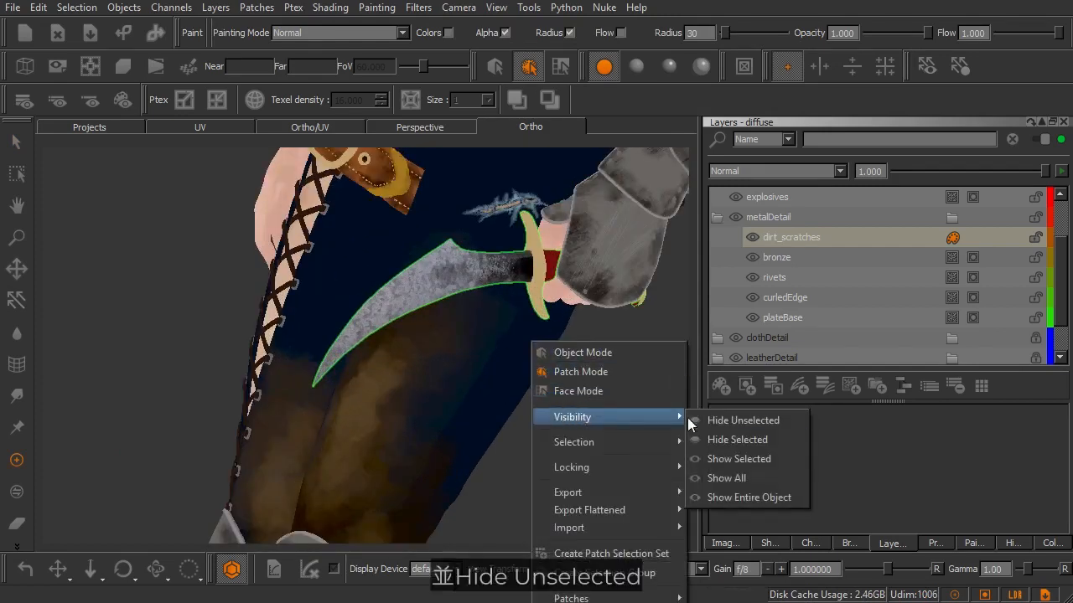
pyautogui.click(712, 418)
pyautogui.keyDown('alt'); pyautogui.moveTo(504, 285); pyautogui.dragTo(382, 339, button='middle'); pyautogui.keyUp('alt')
pyautogui.keyDown('alt'); pyautogui.moveTo(344, 315); pyautogui.dragTo(395, 369, button='right'); pyautogui.keyUp('alt')
pyautogui.keyDown('alt'); pyautogui.moveTo(385, 376); pyautogui.dragTo(409, 349, button='middle'); pyautogui.keyUp('alt')
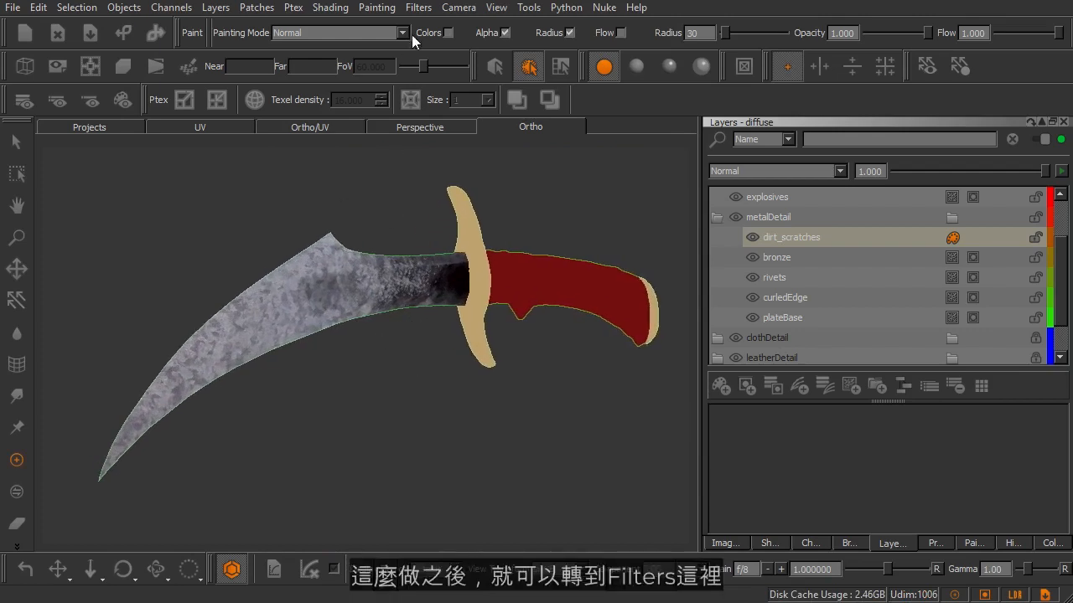
# - Open the Gaussian blur filter for the isolated dagger and set it to apply to Current Paint Target
pyautogui.click(419, 8)
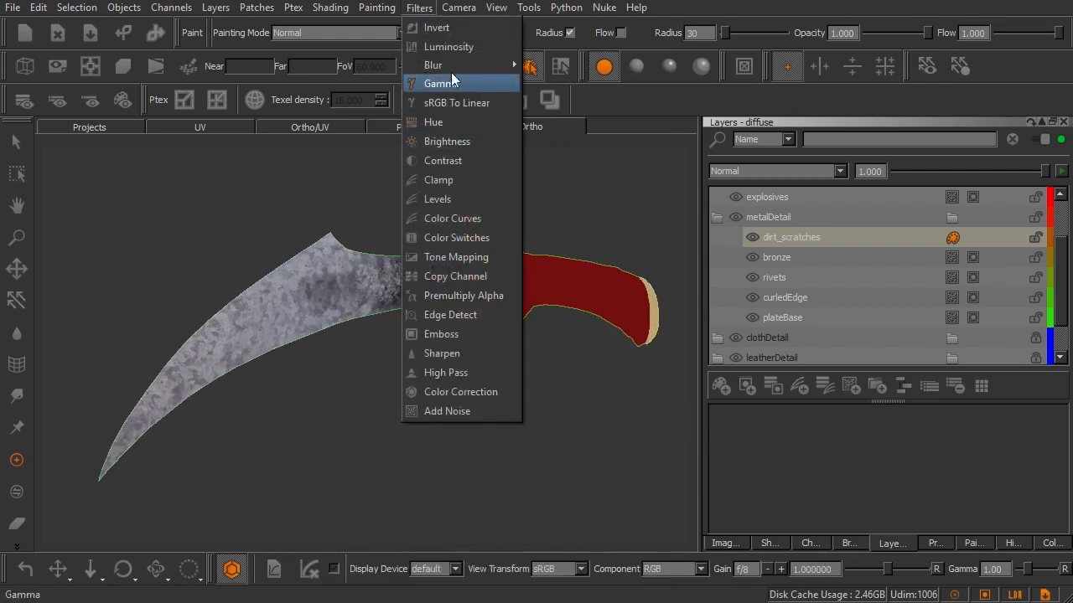
pyautogui.moveTo(469, 65)
pyautogui.click(562, 105)
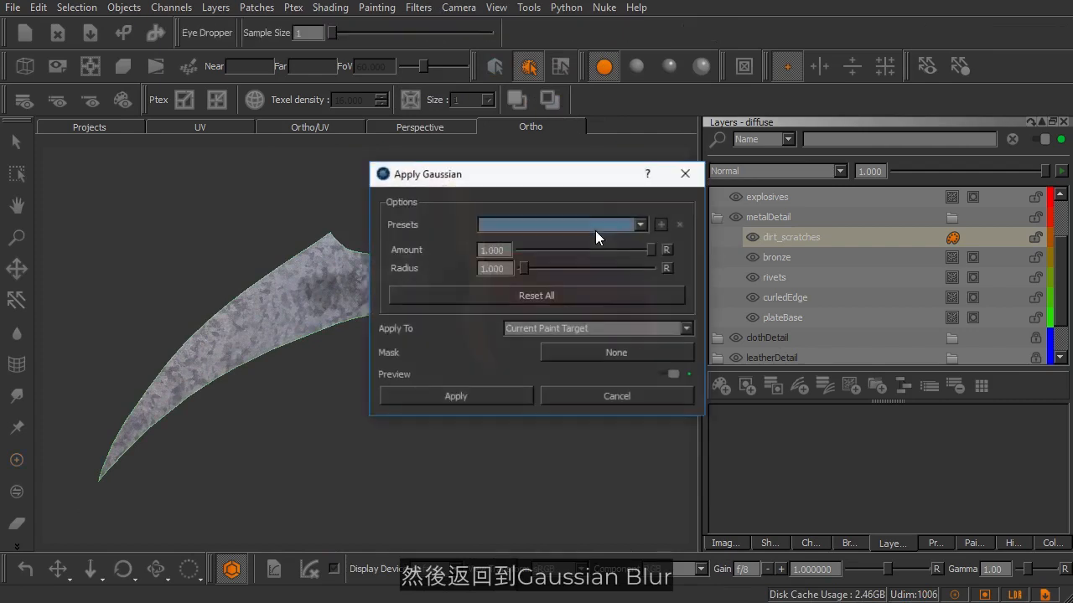
pyautogui.moveTo(537, 180); pyautogui.dragTo(614, 140)
pyautogui.click(625, 288)
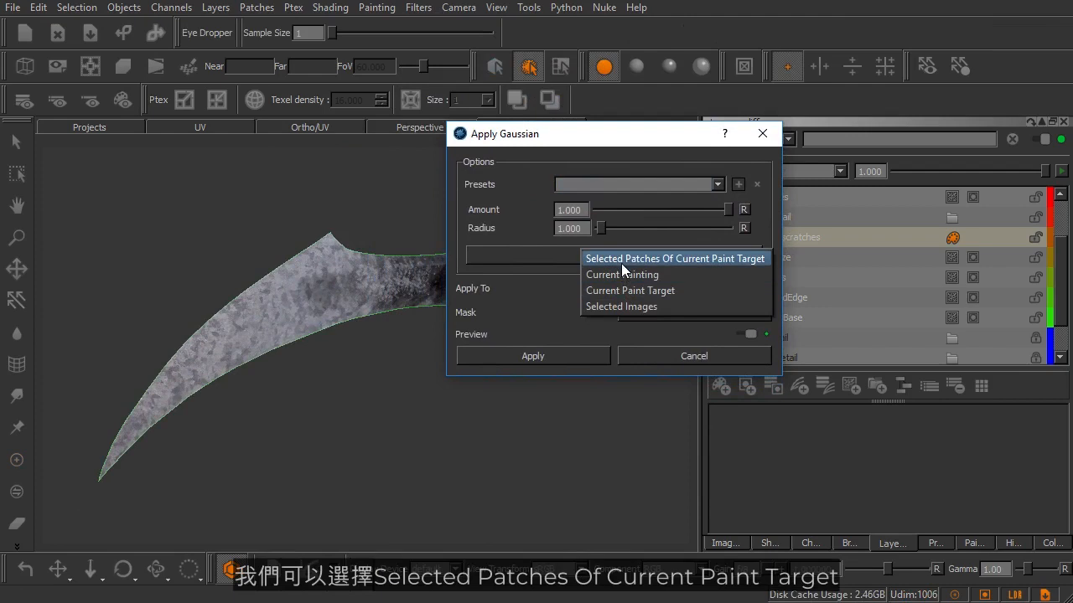
pyautogui.click(621, 288)
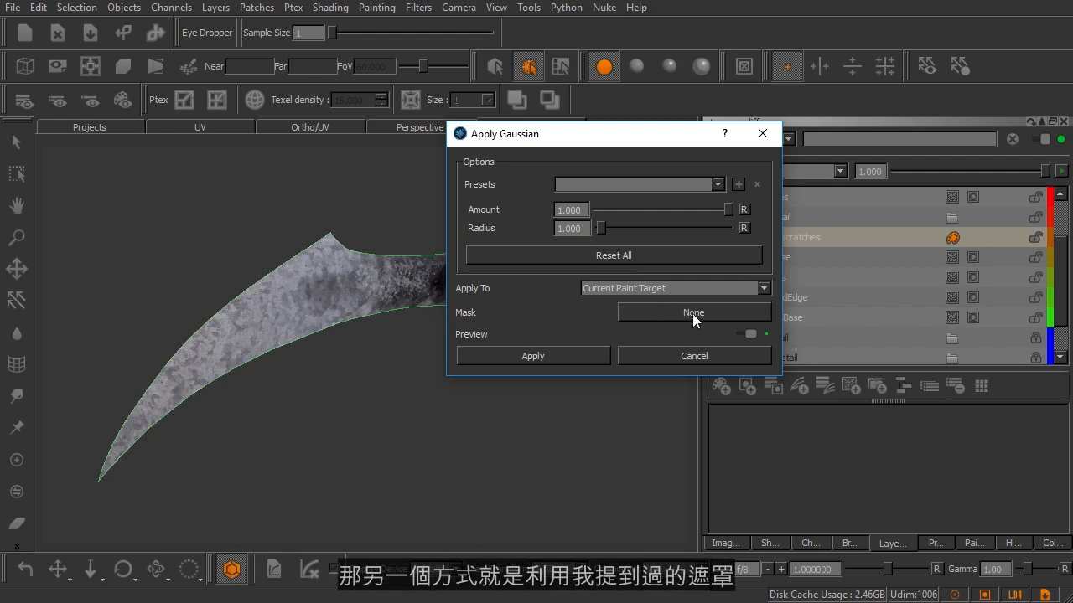
# - Switch the Gaussian blur to Selected Patches Of Current Paint Target, review the other target choices, and cancel the filter
pyautogui.press('Down')
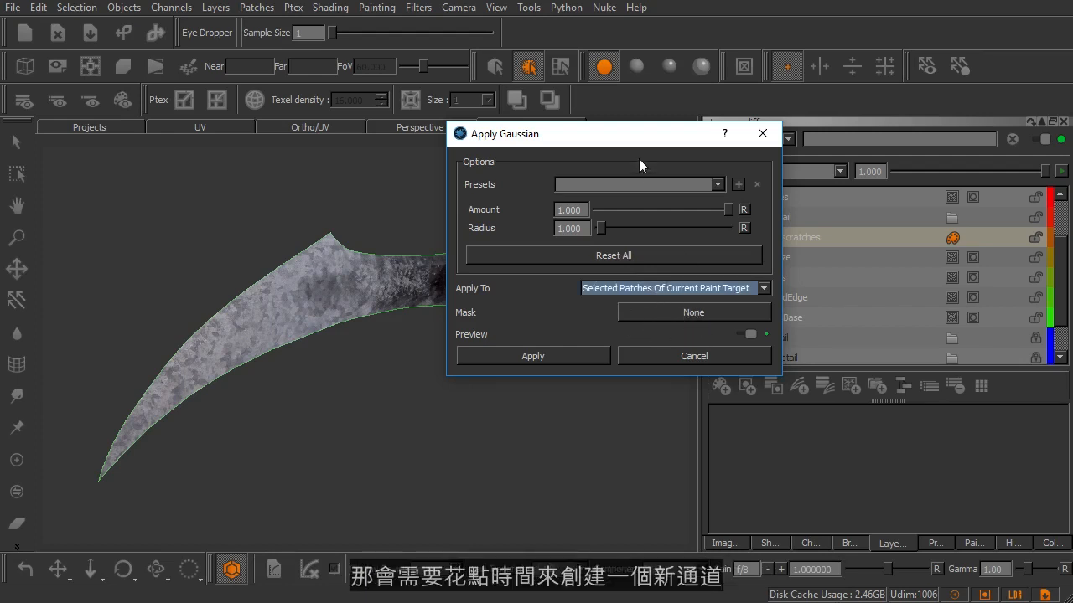
pyautogui.moveTo(634, 139); pyautogui.dragTo(609, 165)
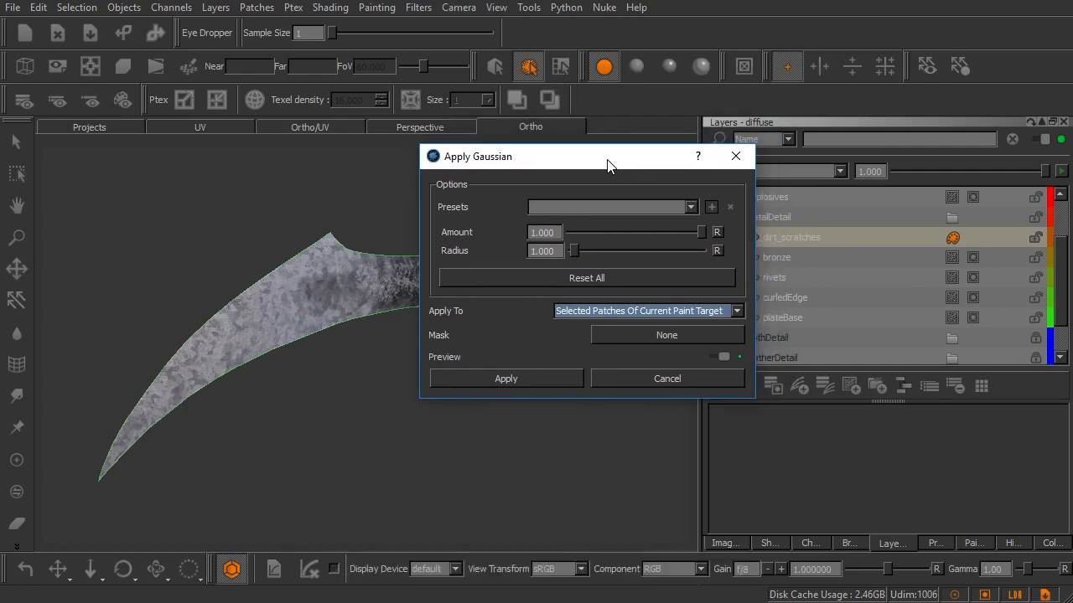
pyautogui.click(608, 312)
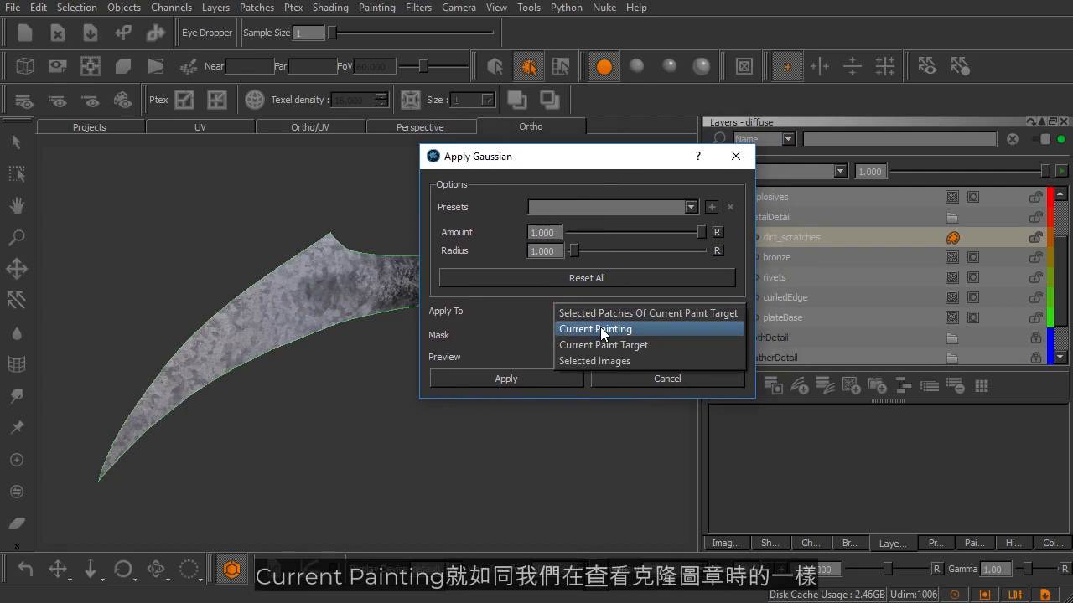
pyautogui.click(544, 327)
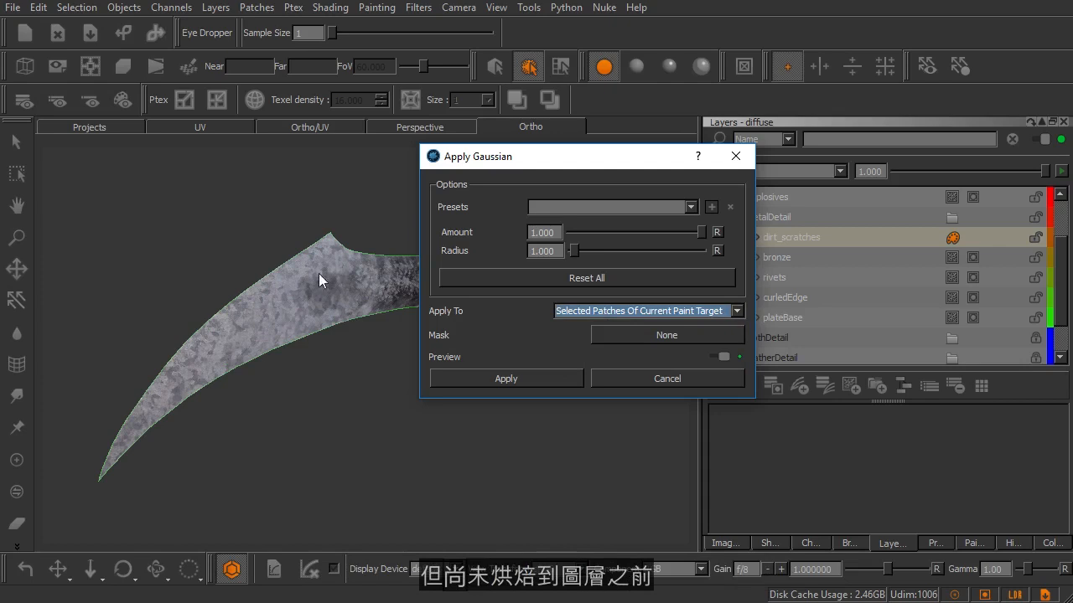
pyautogui.click(578, 311)
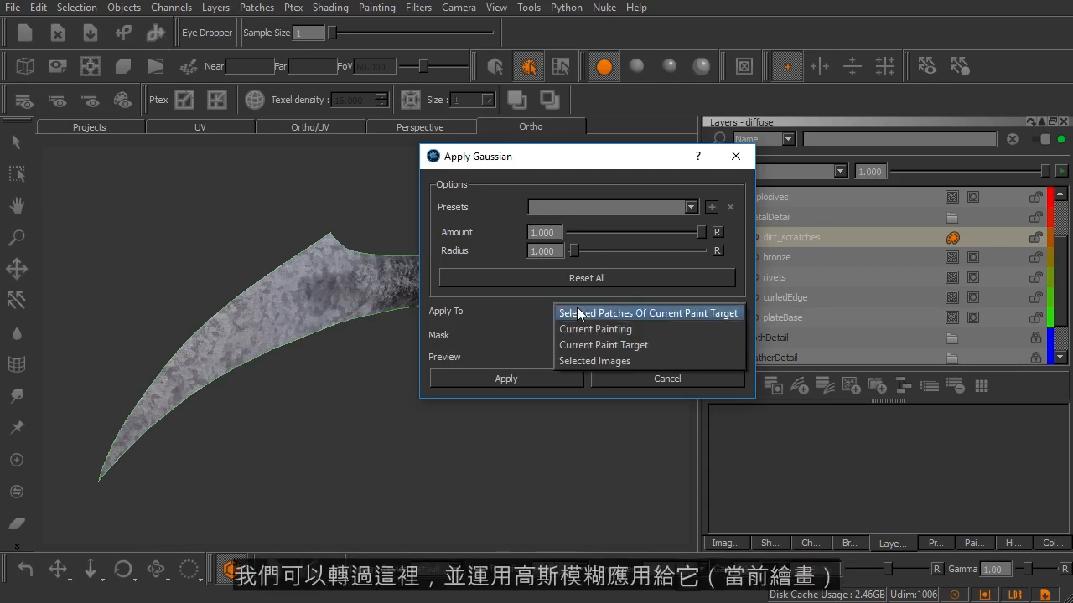
pyautogui.click(527, 319)
pyautogui.click(593, 314)
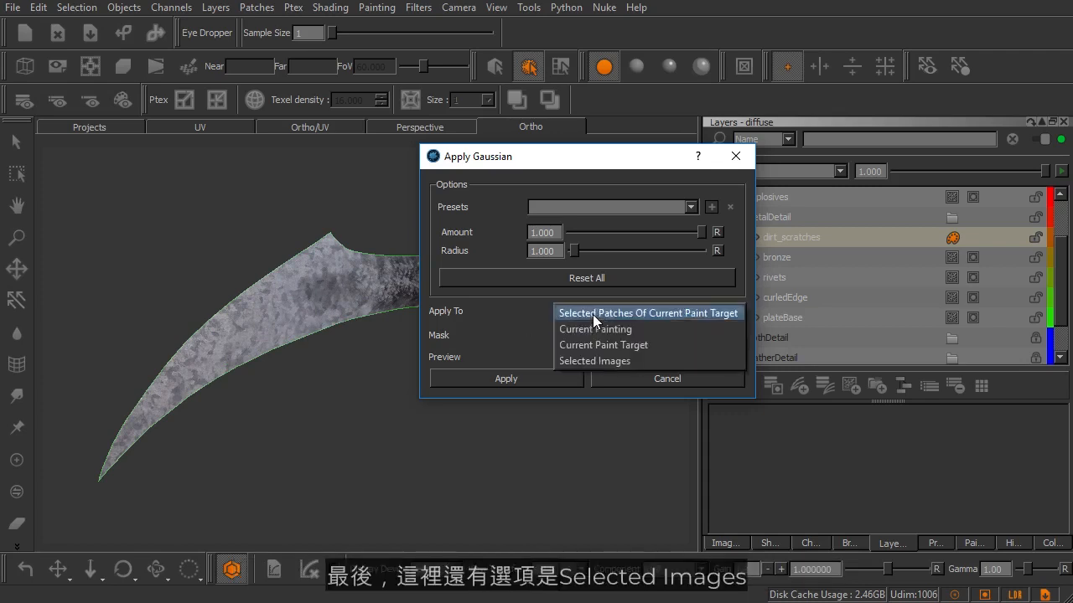
pyautogui.click(528, 315)
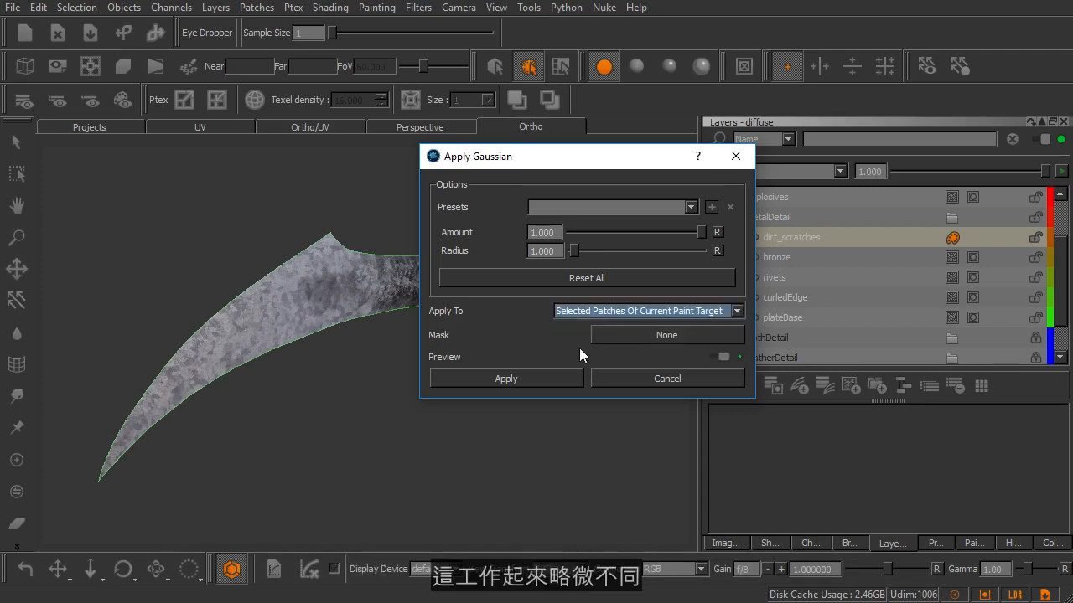
pyautogui.click(610, 377)
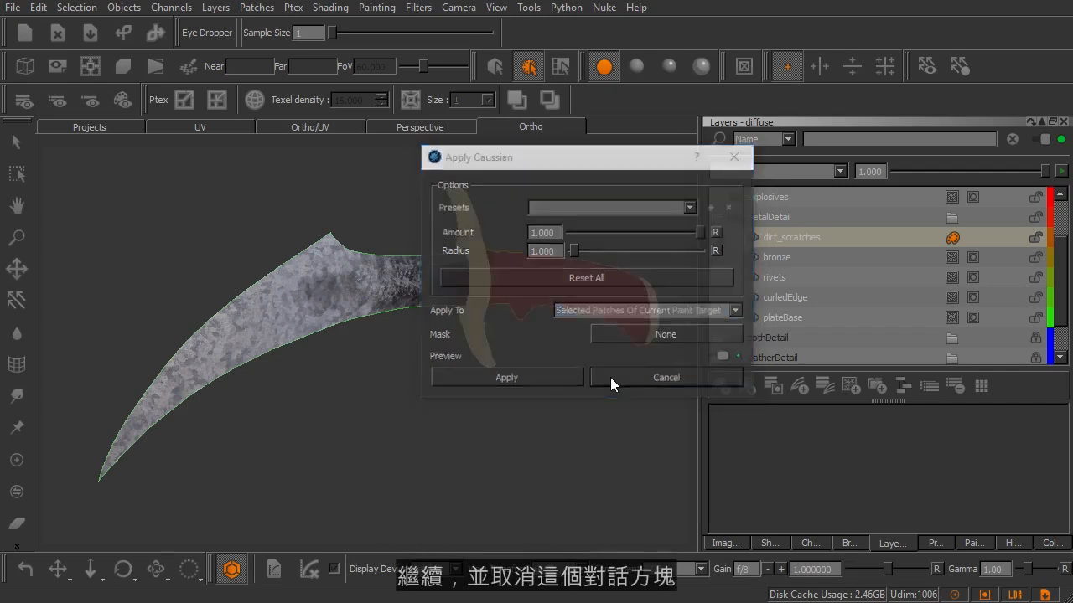
# - View the project's DragonTattoo.png reference image enlarged, close the preview, and leave that image selected
pyautogui.keyDown('alt'); pyautogui.moveTo(538, 306); pyautogui.dragTo(510, 311); pyautogui.keyUp('alt')
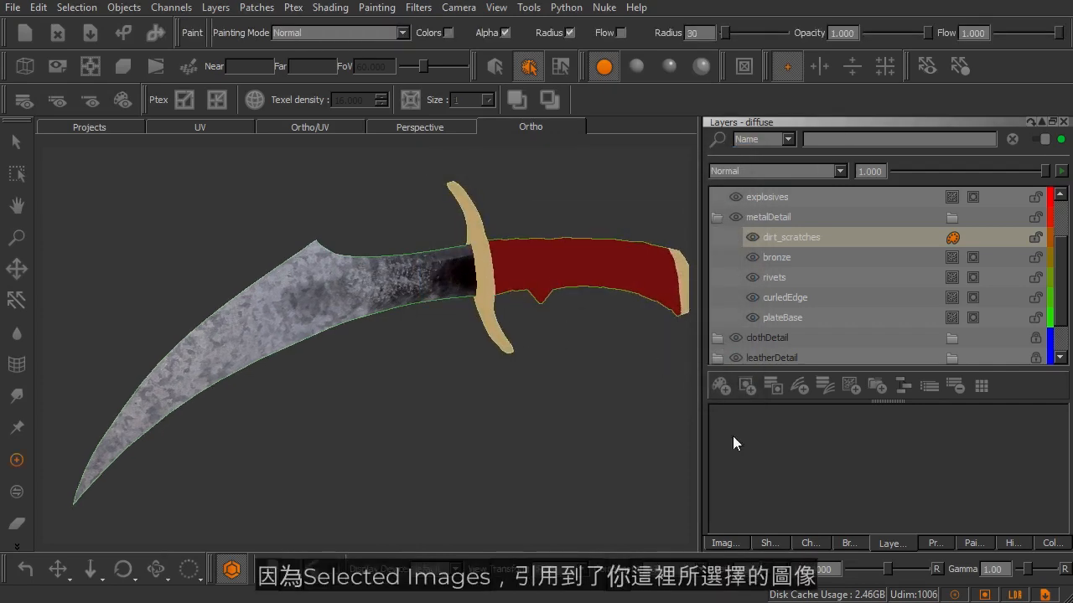
pyautogui.click(724, 542)
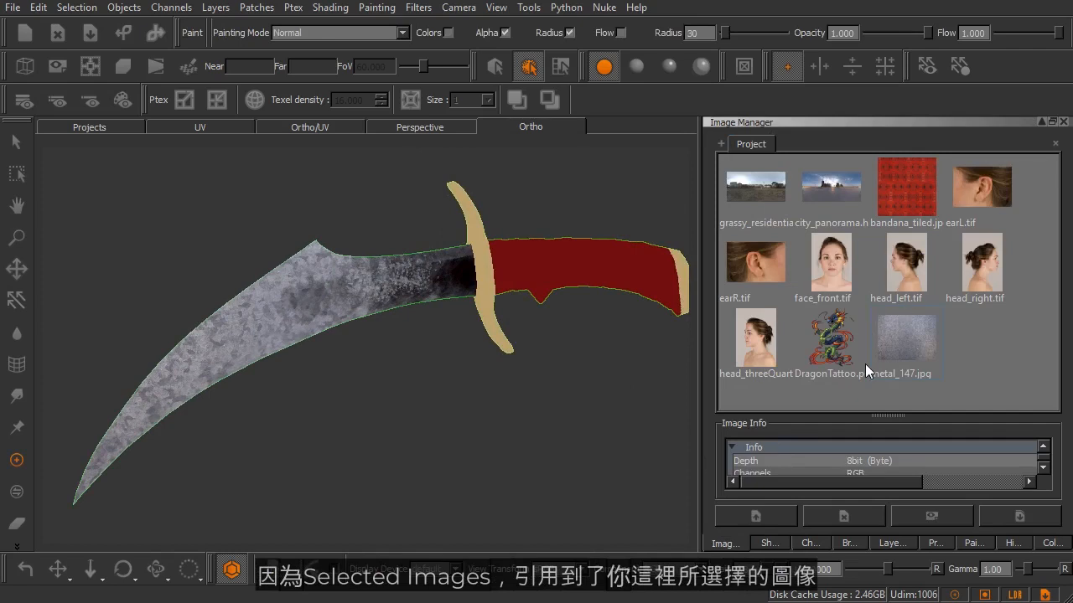
pyautogui.click(836, 342)
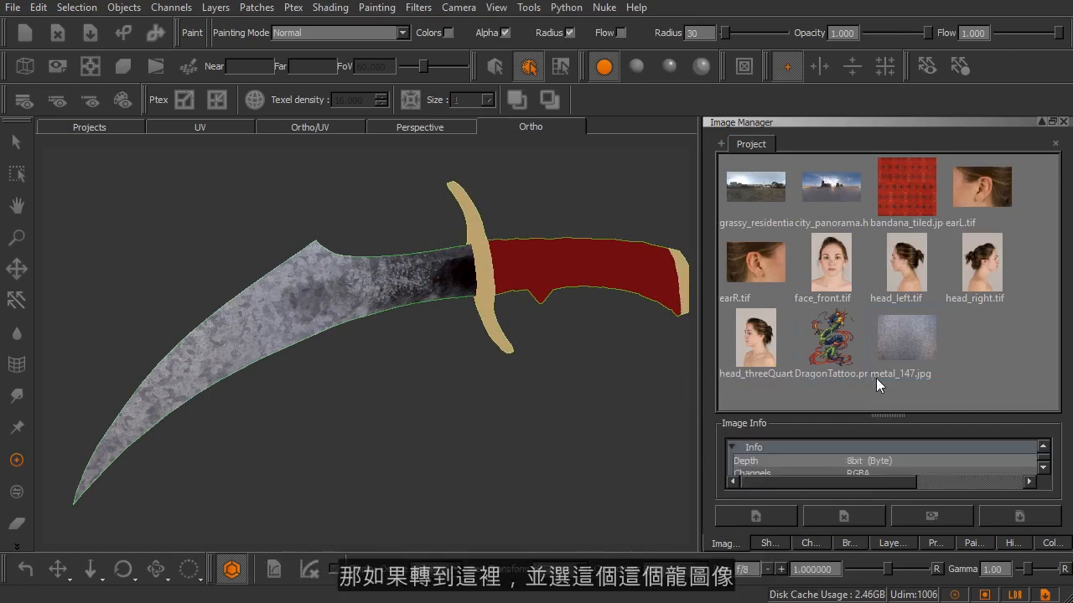
pyautogui.doubleClick(828, 341)
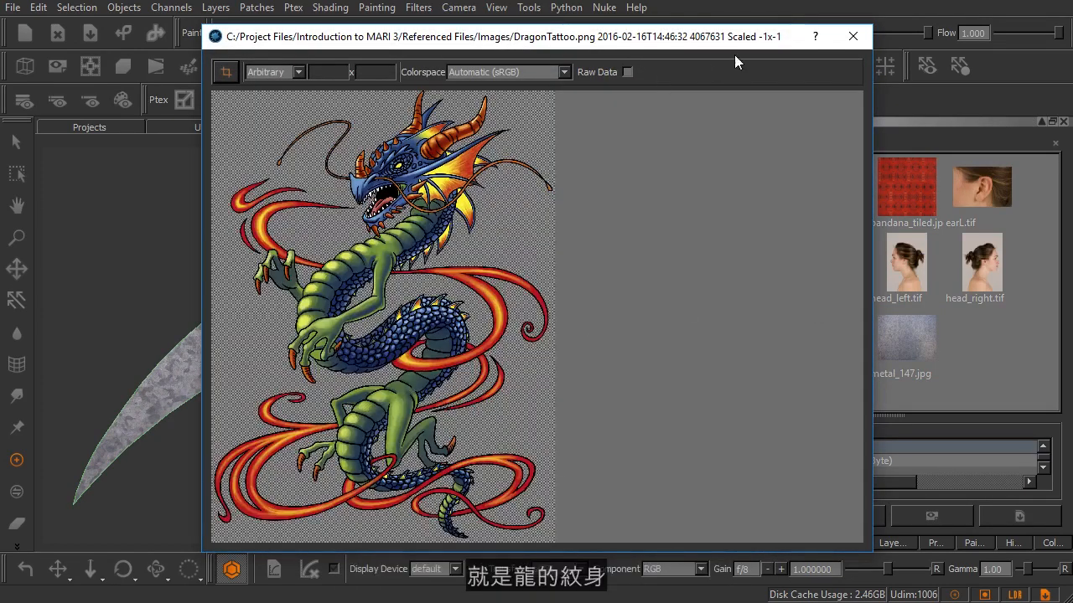
pyautogui.click(853, 36)
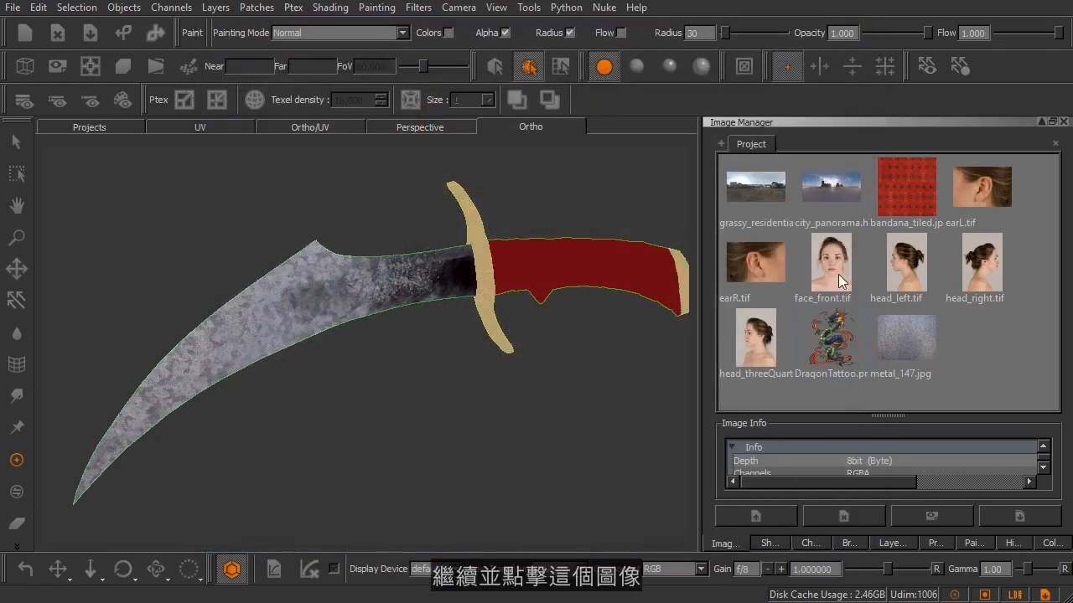
pyautogui.click(847, 339)
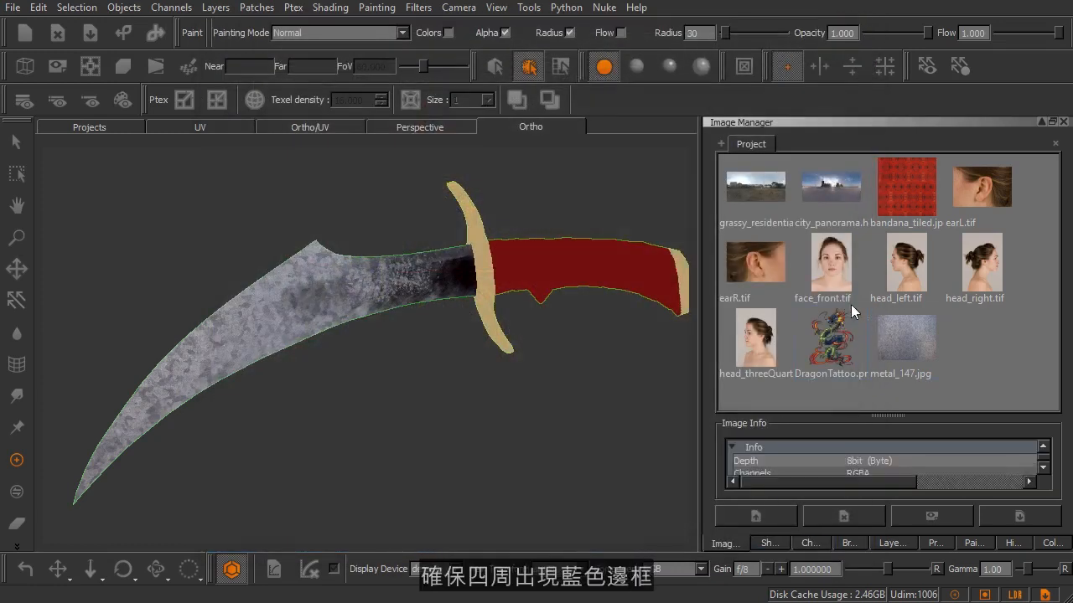
# - Open the Gaussian blur filter for the dragon tattoo image and set it to apply to Selected Images
pyautogui.click(419, 7)
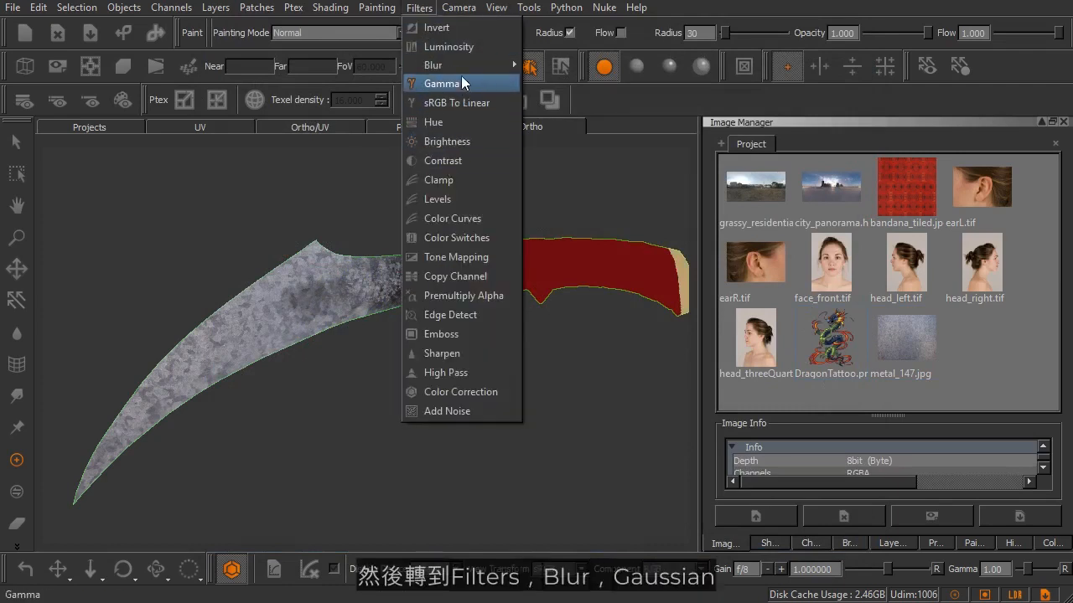
pyautogui.moveTo(465, 69)
pyautogui.click(570, 101)
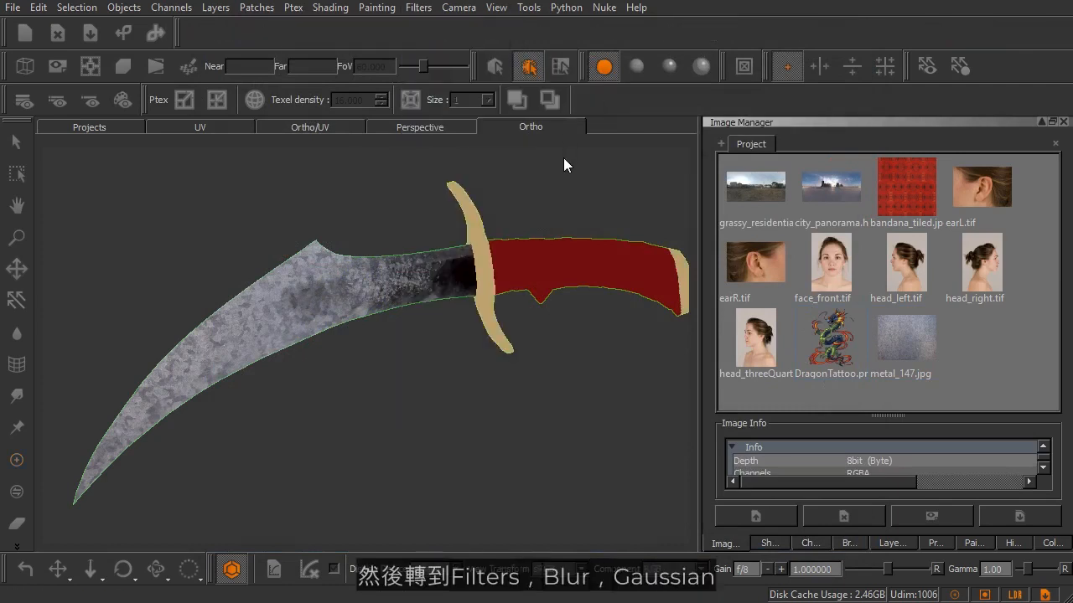
pyautogui.moveTo(559, 175); pyautogui.dragTo(460, 138)
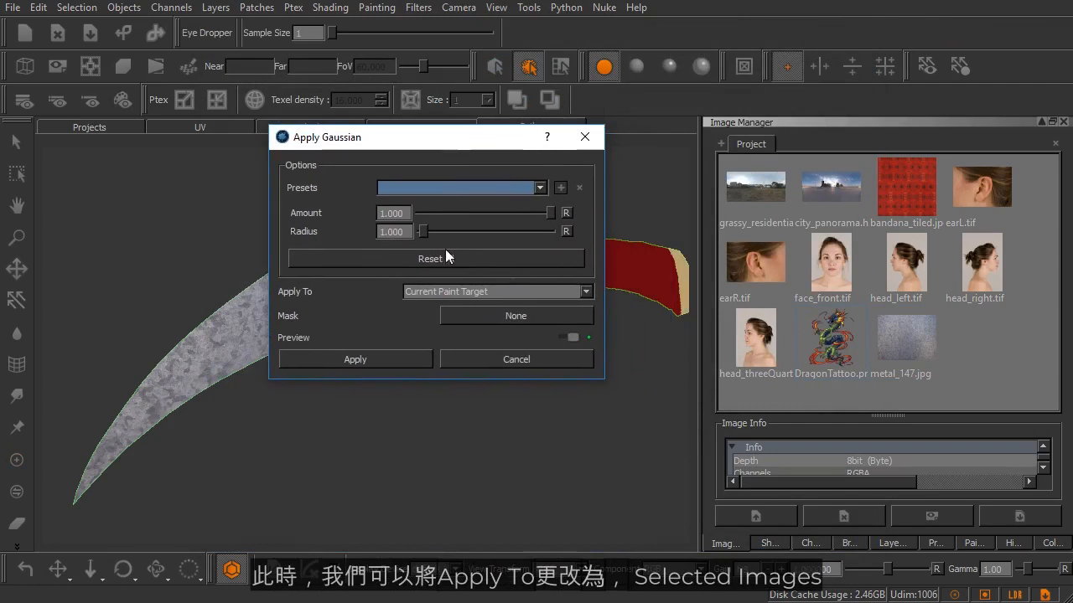
pyautogui.click(439, 292)
pyautogui.click(438, 304)
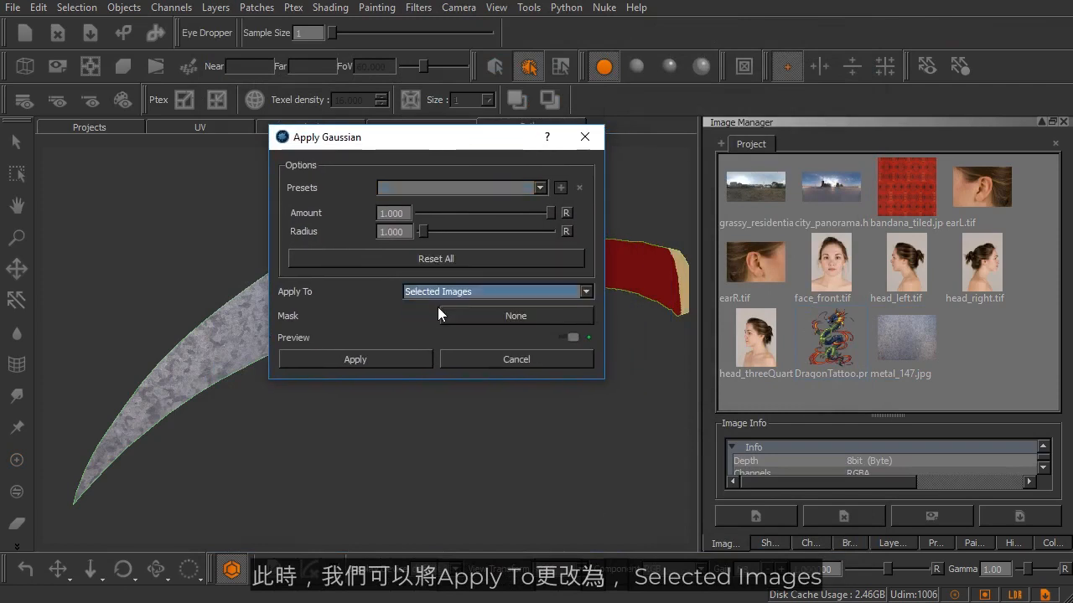
# - Set the Gaussian blur radius to 25 and apply the filter to the selected dragon tattoo image
pyautogui.click(414, 232)
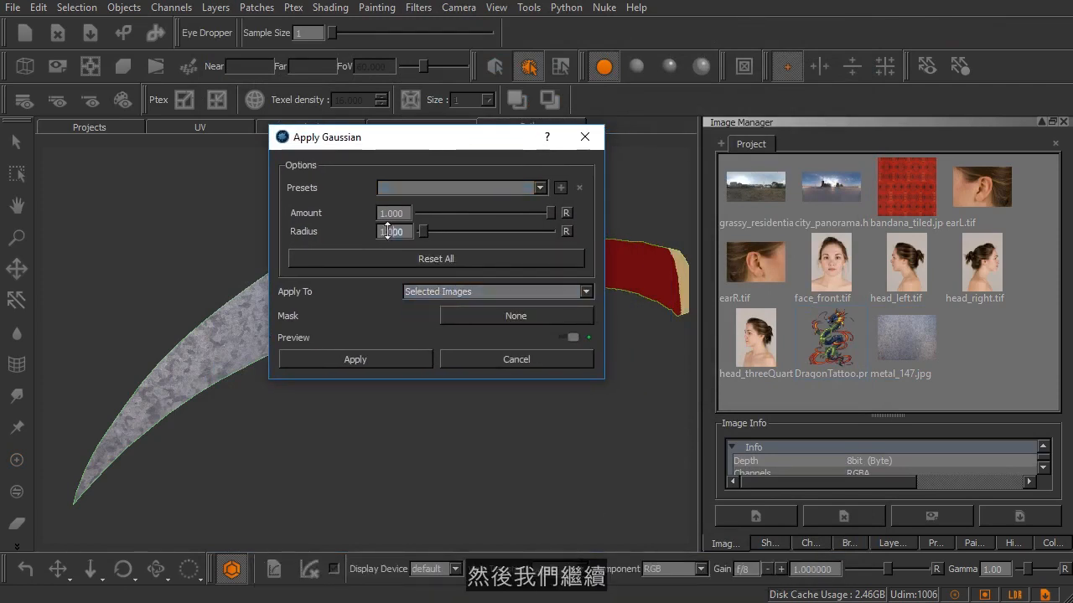
pyautogui.moveTo(422, 234); pyautogui.dragTo(487, 230)
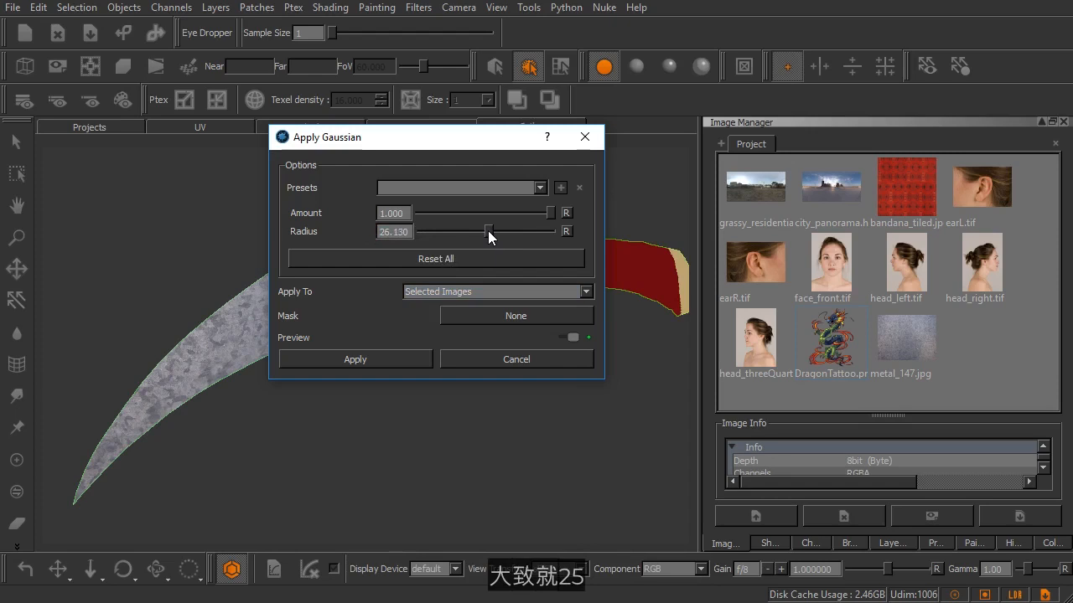
pyautogui.doubleClick(409, 232)
pyautogui.write('25')
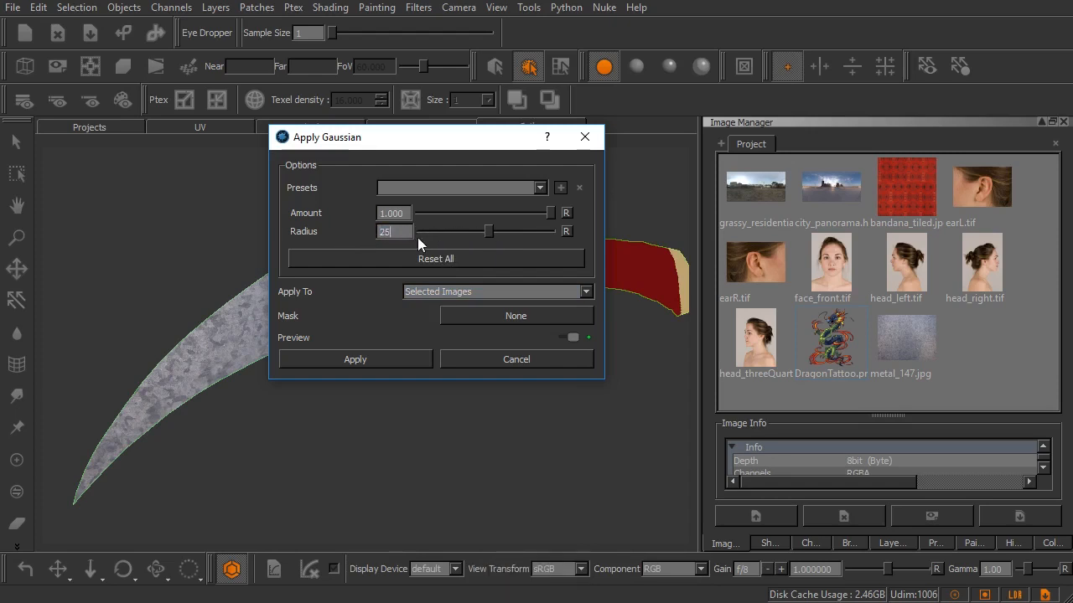
pyautogui.press('Return')
pyautogui.click(475, 281)
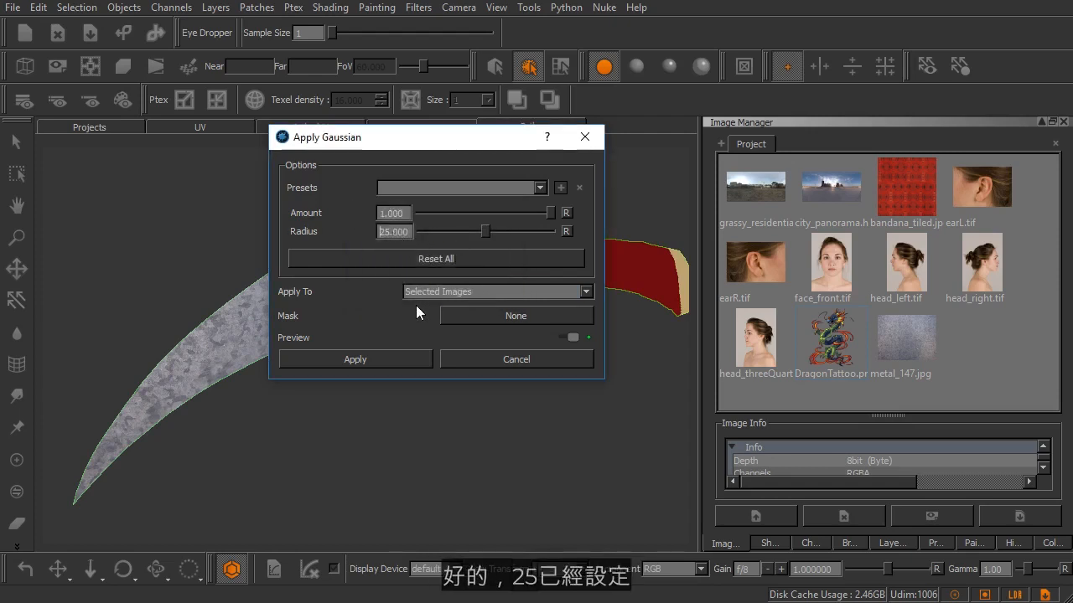
pyautogui.click(411, 359)
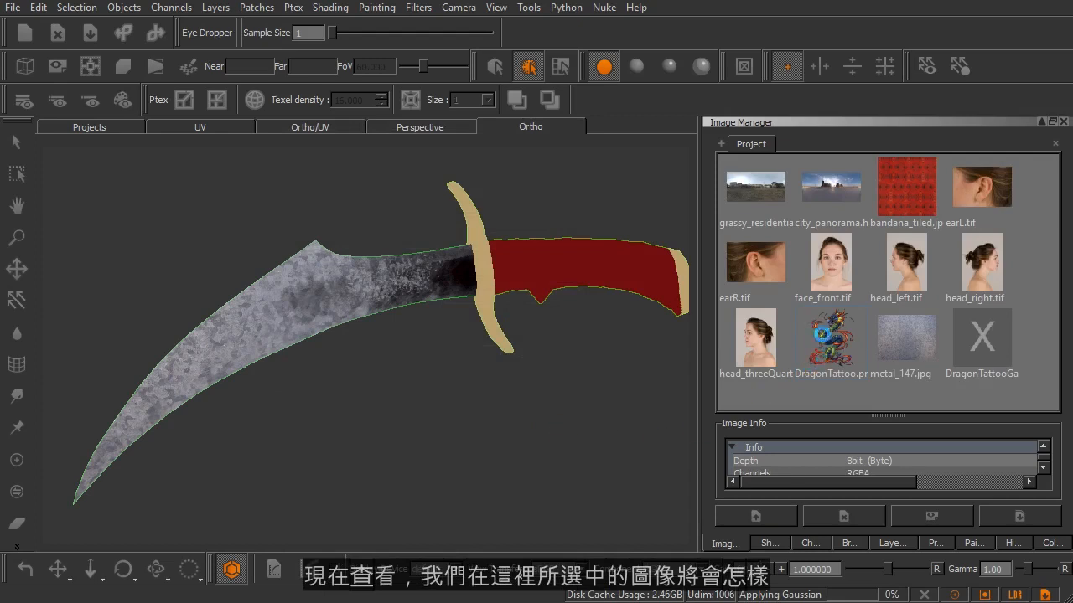
# - Examine the blurred copy of the dragon tattoo up close around the head, and close its preview
pyautogui.doubleClick(982, 343)
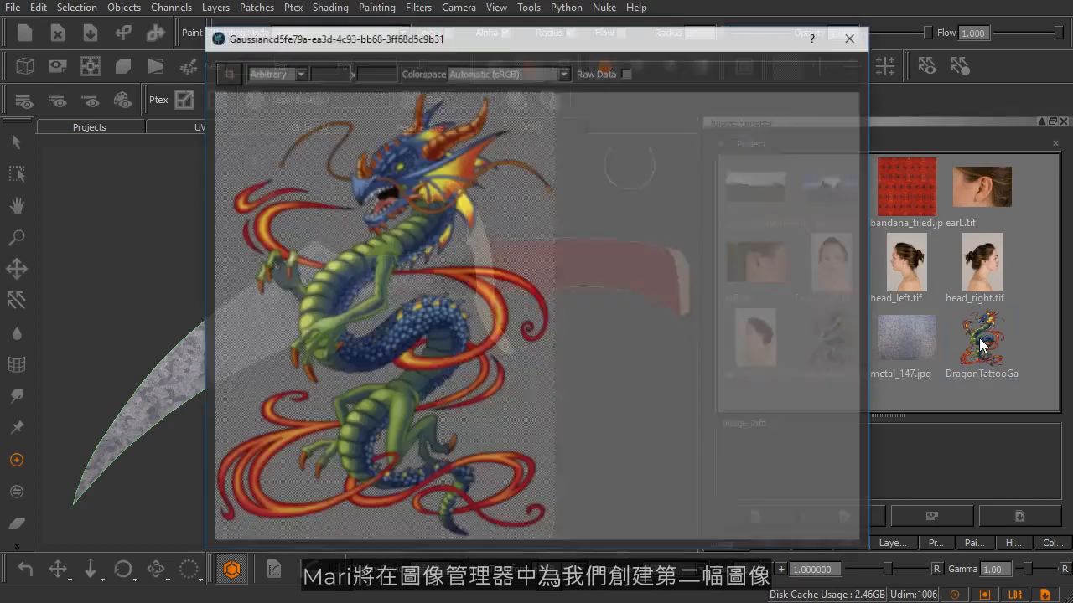
pyautogui.scroll(4, 439, 187)
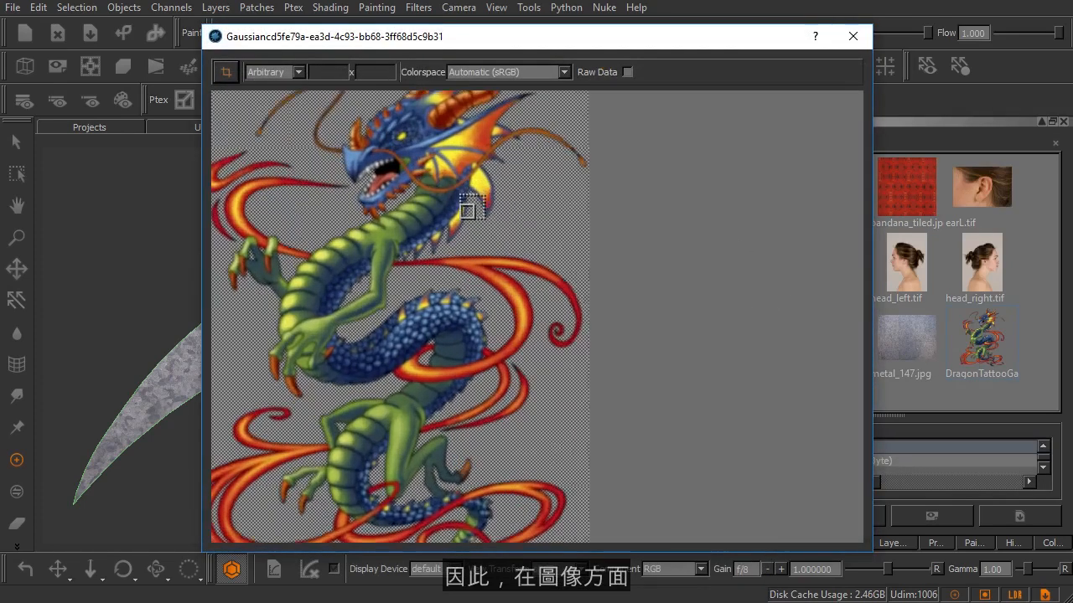
pyautogui.scroll(4, 460, 236)
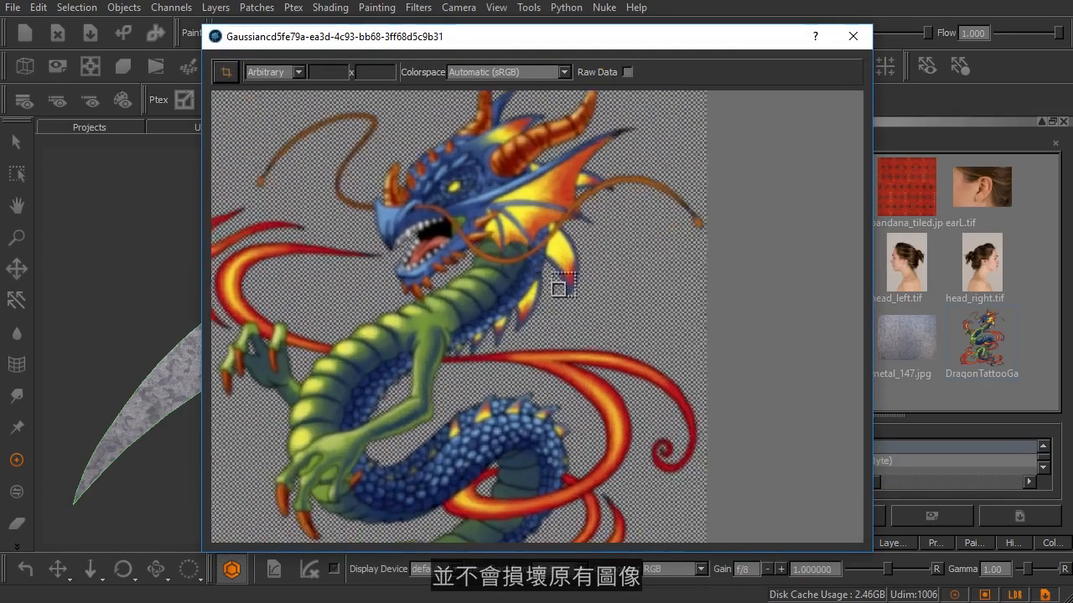
pyautogui.moveTo(535, 249); pyautogui.dragTo(527, 309, button='middle')
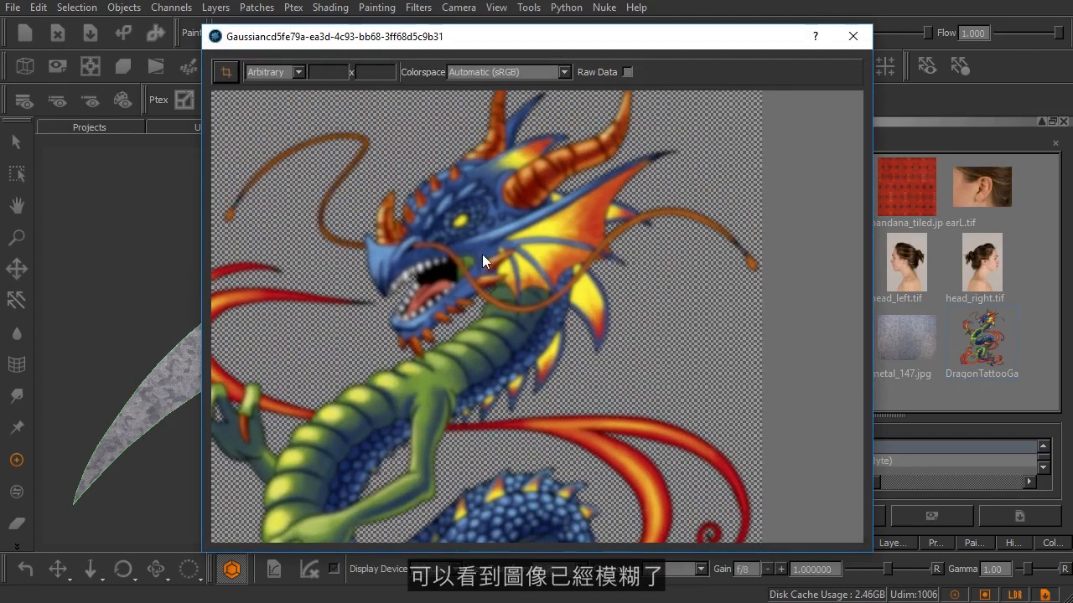
pyautogui.scroll(-4, 546, 300)
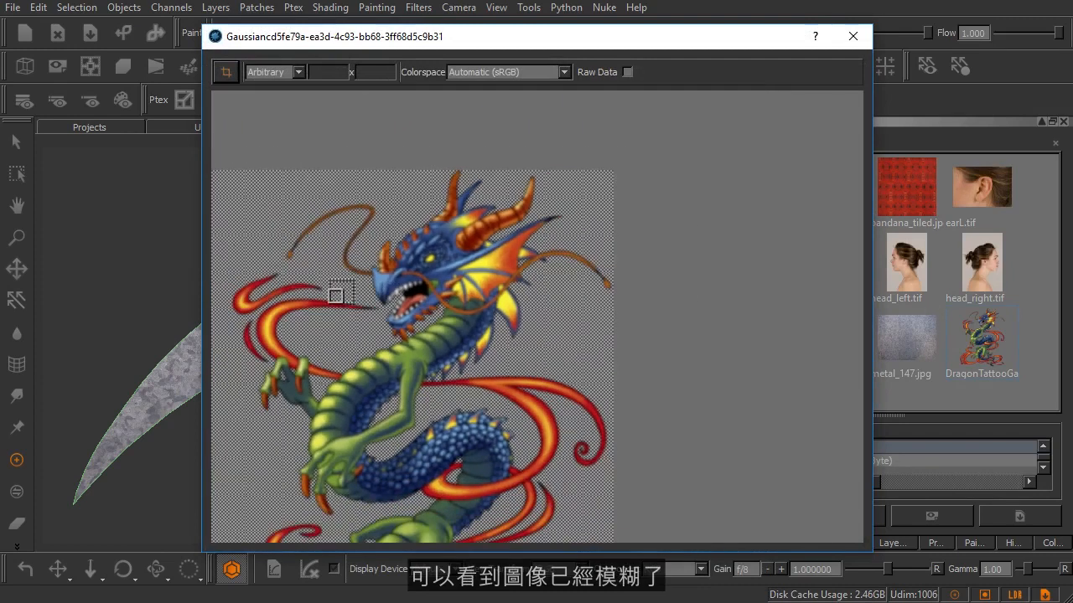
pyautogui.click(852, 36)
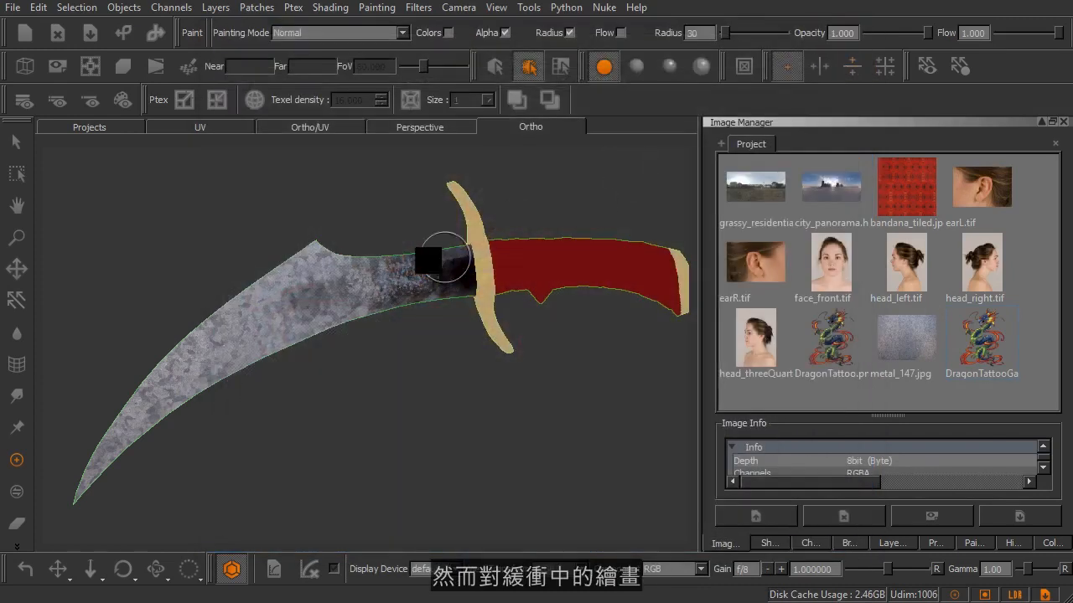
pyautogui.moveTo(476, 312)
pyautogui.mouseDown(button='middle')
pyautogui.moveTo(486, 343)
pyautogui.moveTo(426, 296)
pyautogui.mouseUp(button='middle')
pyautogui.moveTo(355, 310); pyautogui.dragTo(371, 231, button='middle')
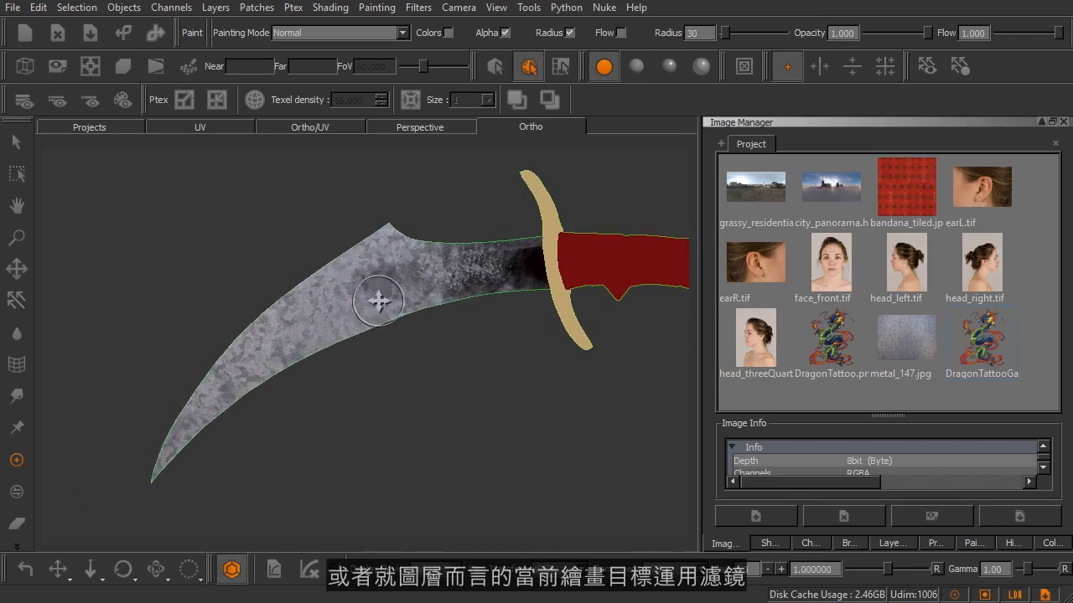
pyautogui.moveTo(378, 299); pyautogui.dragTo(328, 319, button='middle')
pyautogui.moveTo(314, 363)
pyautogui.mouseDown(button='middle')
pyautogui.moveTo(334, 341)
pyautogui.moveTo(326, 354)
pyautogui.mouseUp(button='middle')
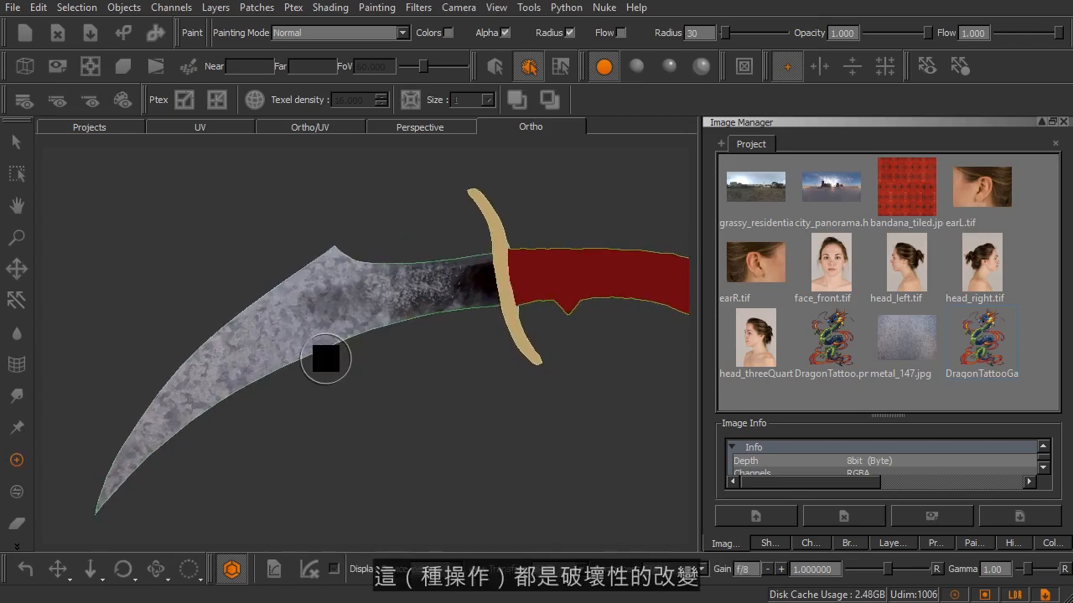
# - Compare the available filters with the adjustment layer types offered for the diffuse channel's layers, without adding any
pyautogui.click(420, 8)
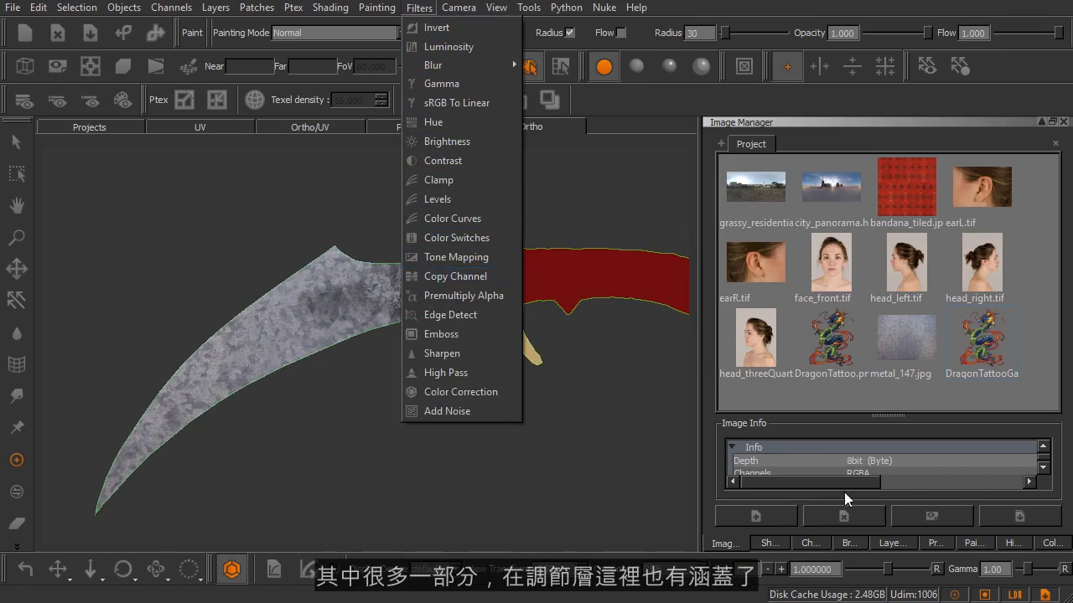
pyautogui.click(883, 543)
pyautogui.click(800, 384)
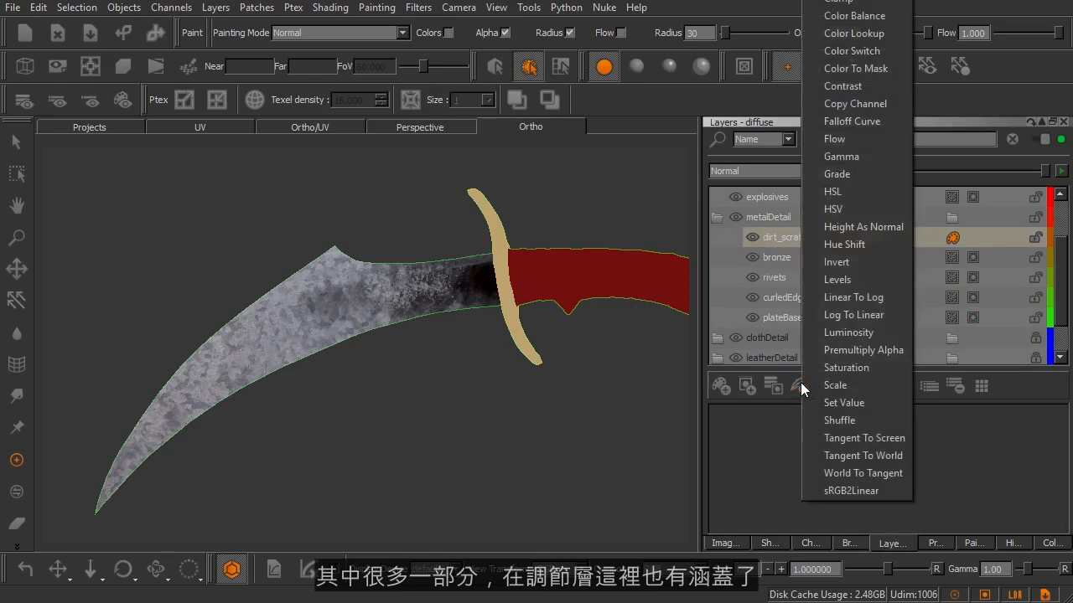
pyautogui.click(753, 101)
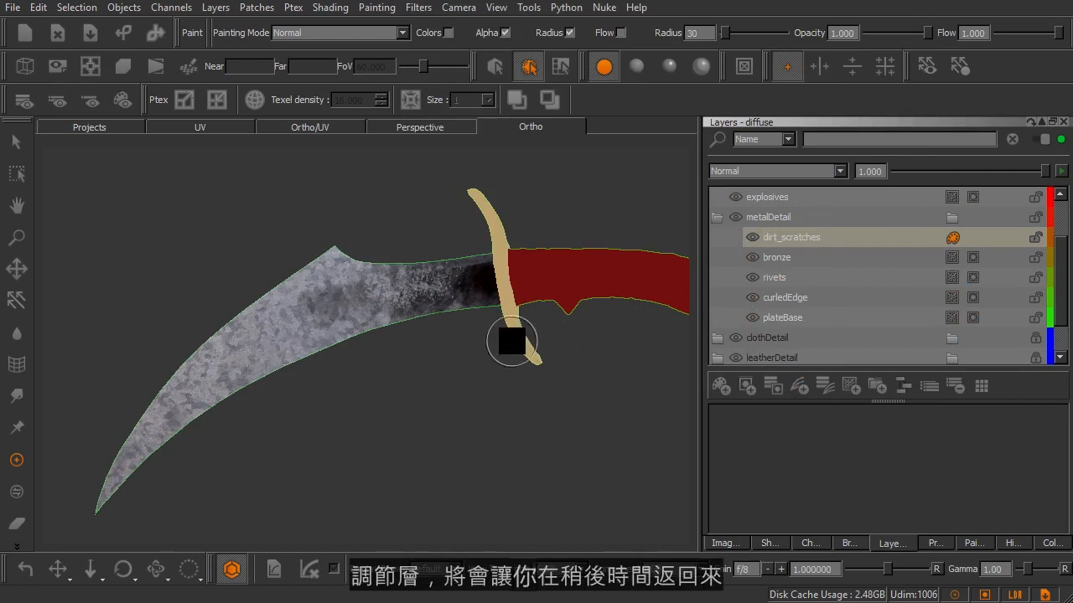
pyautogui.keyDown('alt'); pyautogui.moveTo(510, 352); pyautogui.dragTo(464, 335, button='right'); pyautogui.keyUp('alt')
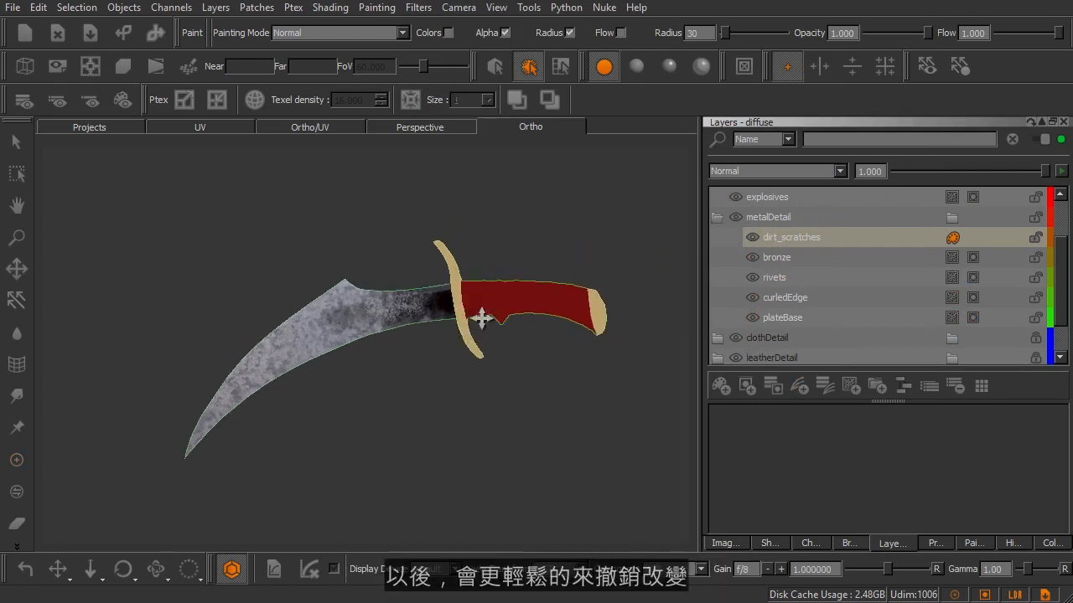
pyautogui.keyDown('alt'); pyautogui.moveTo(483, 318); pyautogui.dragTo(469, 330, button='middle'); pyautogui.keyUp('alt')
pyautogui.moveTo(486, 281)
pyautogui.keyDown('alt'); pyautogui.mouseDown()
pyautogui.moveTo(474, 303)
pyautogui.moveTo(490, 283)
pyautogui.mouseUp(); pyautogui.keyUp('alt')
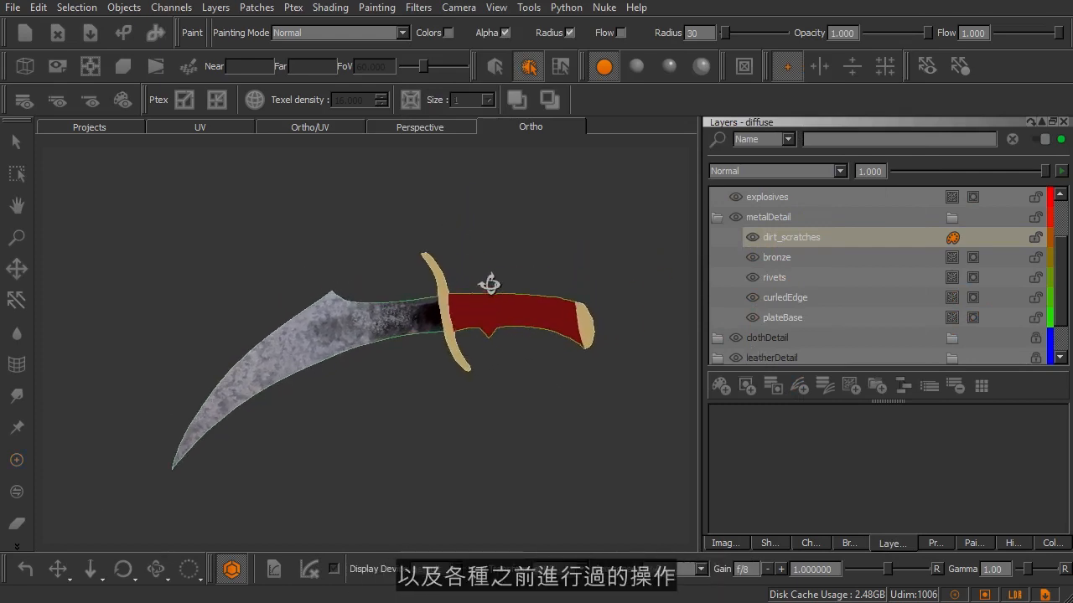
pyautogui.keyDown('alt'); pyautogui.moveTo(457, 372); pyautogui.dragTo(462, 344, button='middle'); pyautogui.keyUp('alt')
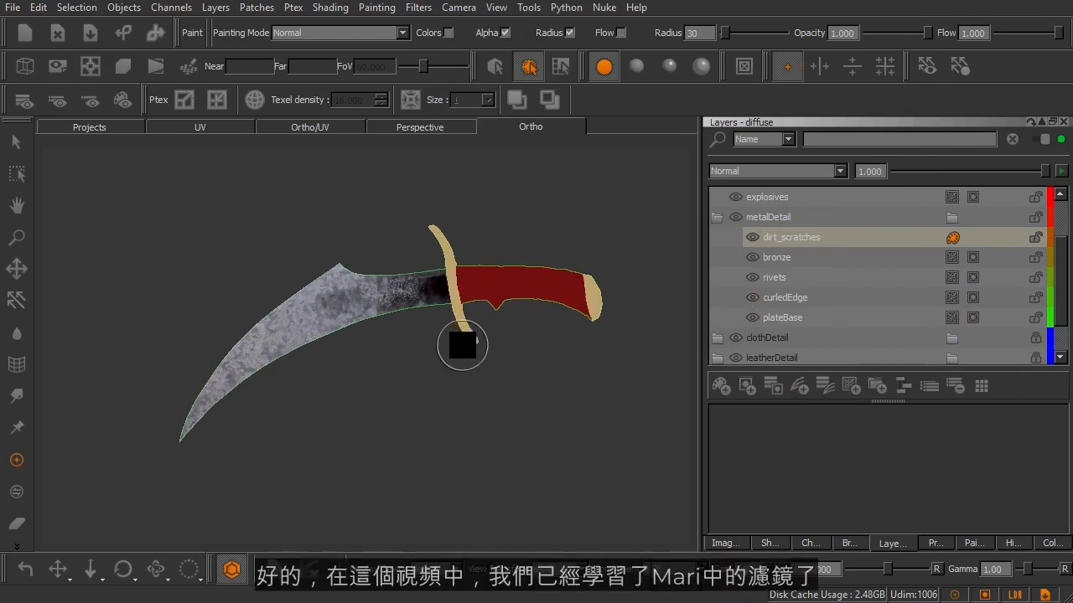